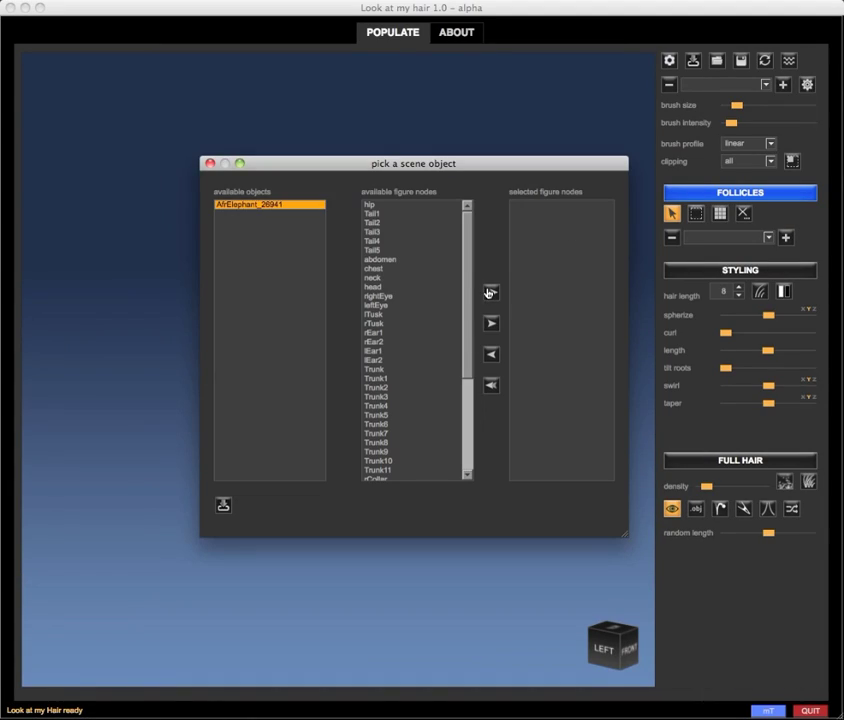
Load AfrElephant_26941 into the scene with all of its available figure nodes selected.
{"action": "left_click", "coordinate": [490, 292]}
{"action": "left_click", "coordinate": [223, 505]}
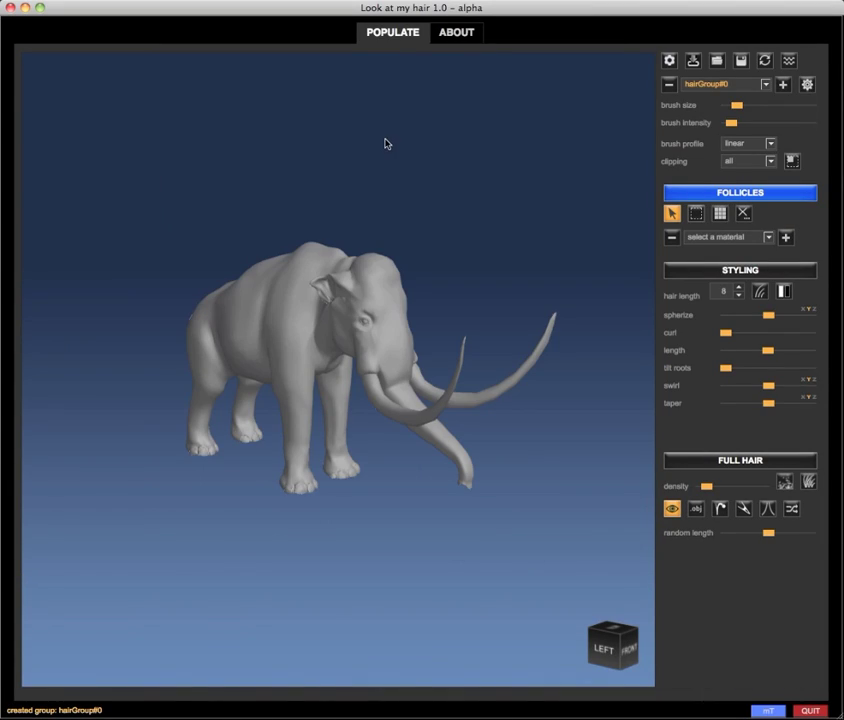
Add follicles to the Skin and Ears materials of the mammoth.
{"action": "left_click", "coordinate": [785, 239]}
{"action": "left_click", "coordinate": [701, 238]}
{"action": "scroll", "coordinate": [703, 307], "scroll_direction": "down", "scroll_amount": 3}
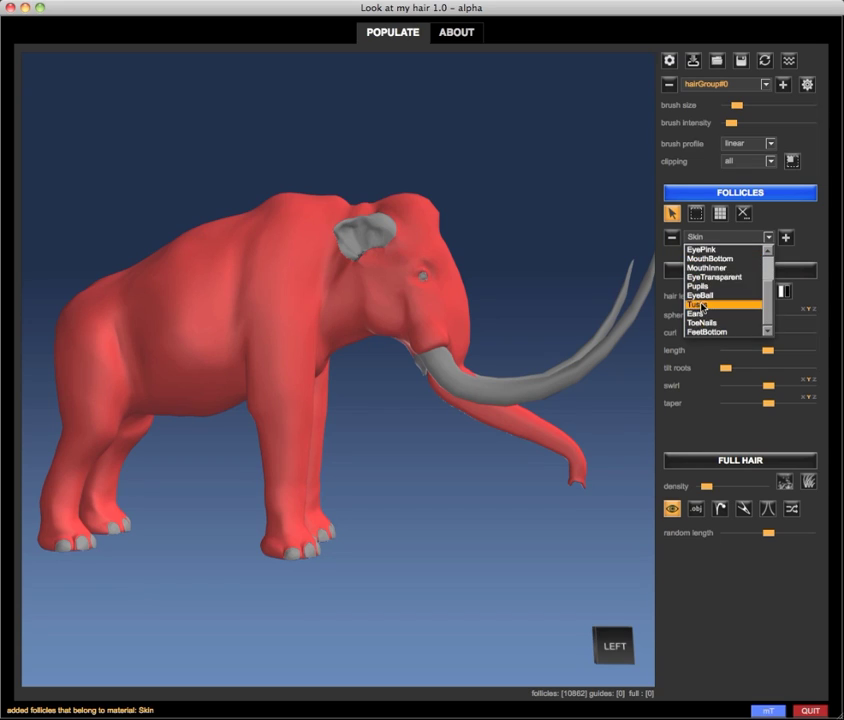
{"action": "left_click", "coordinate": [695, 313]}
{"action": "left_click", "coordinate": [785, 238]}
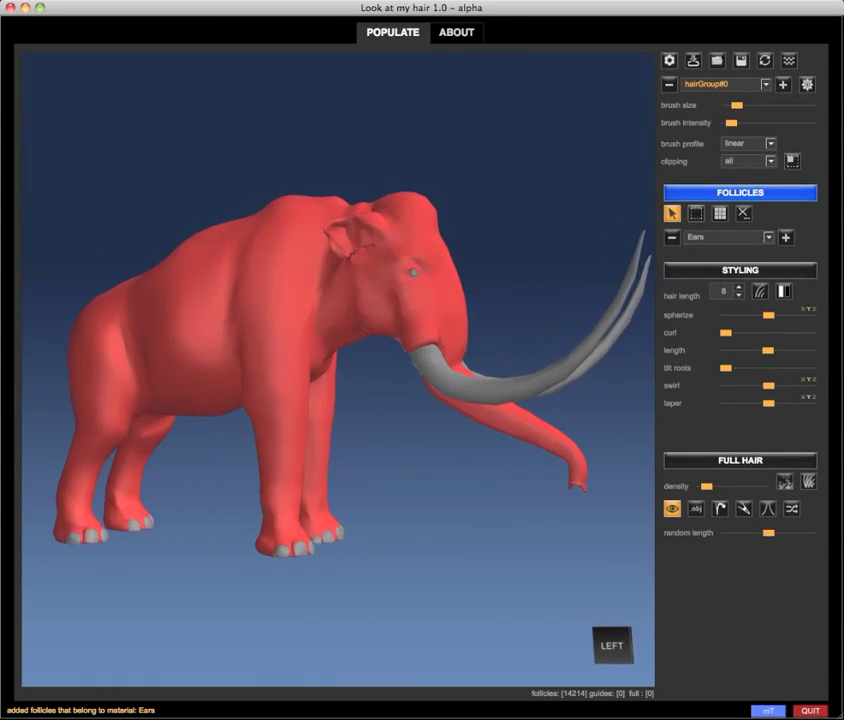
Generate styling guide hairs with a hair length of 40 and apply a taper effect.
{"action": "left_click", "coordinate": [740, 270]}
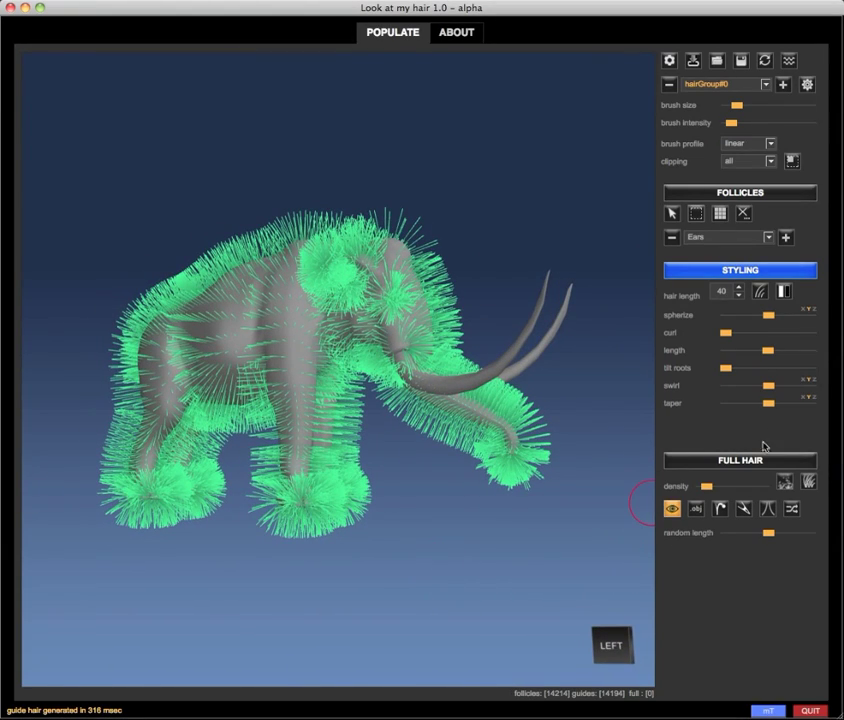
{"action": "left_click", "coordinate": [769, 404]}
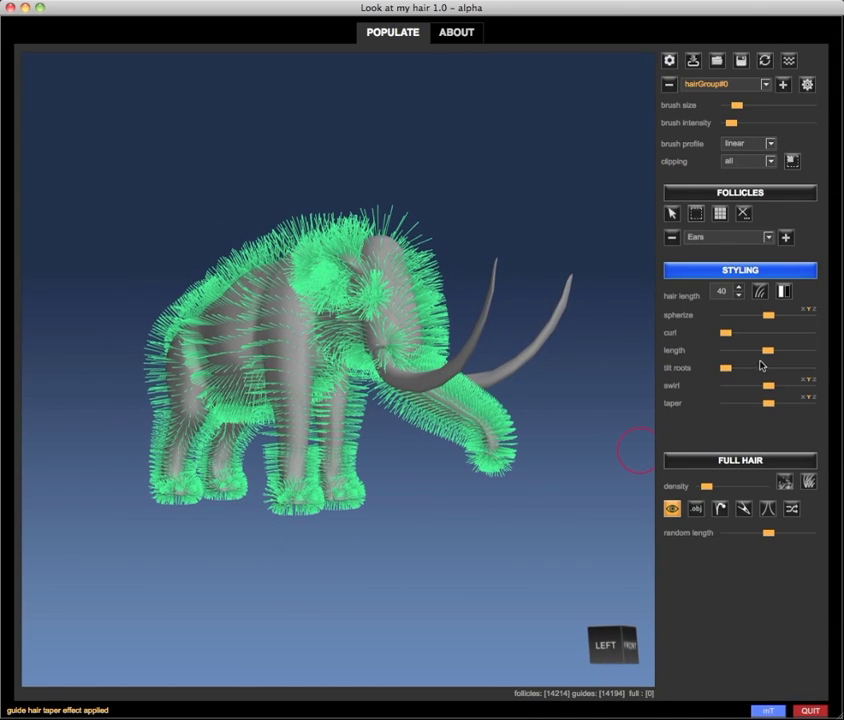
Spherize the guide hairs over the whole body and adjust their overall length.
{"action": "left_click_drag", "start_coordinate": [778, 351], "coordinate": [767, 351]}
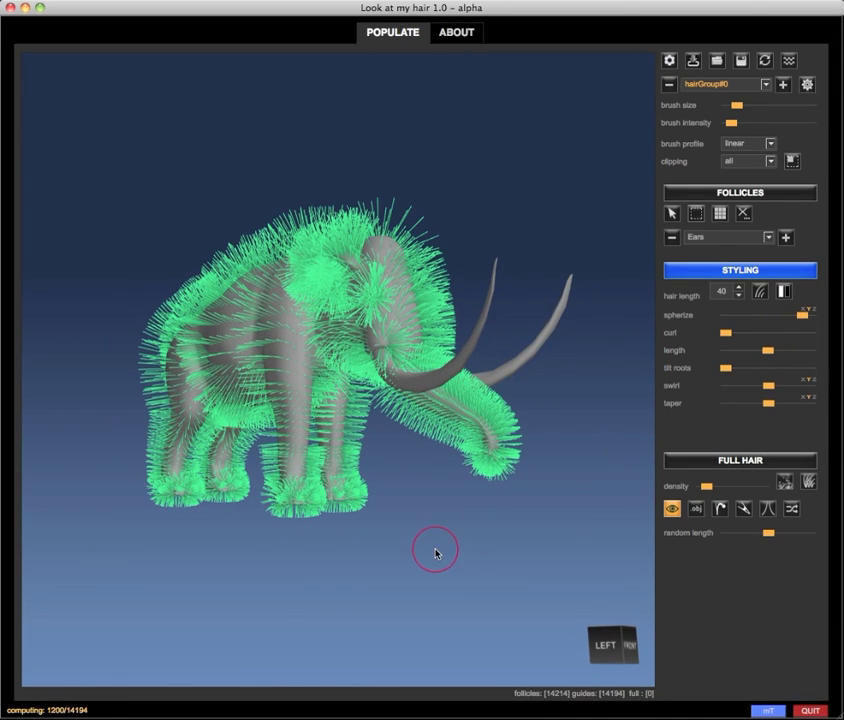
{"action": "left_click_drag", "start_coordinate": [234, 609], "coordinate": [254, 603], "text": "alt"}
{"action": "left_click_drag", "start_coordinate": [772, 352], "coordinate": [767, 351]}
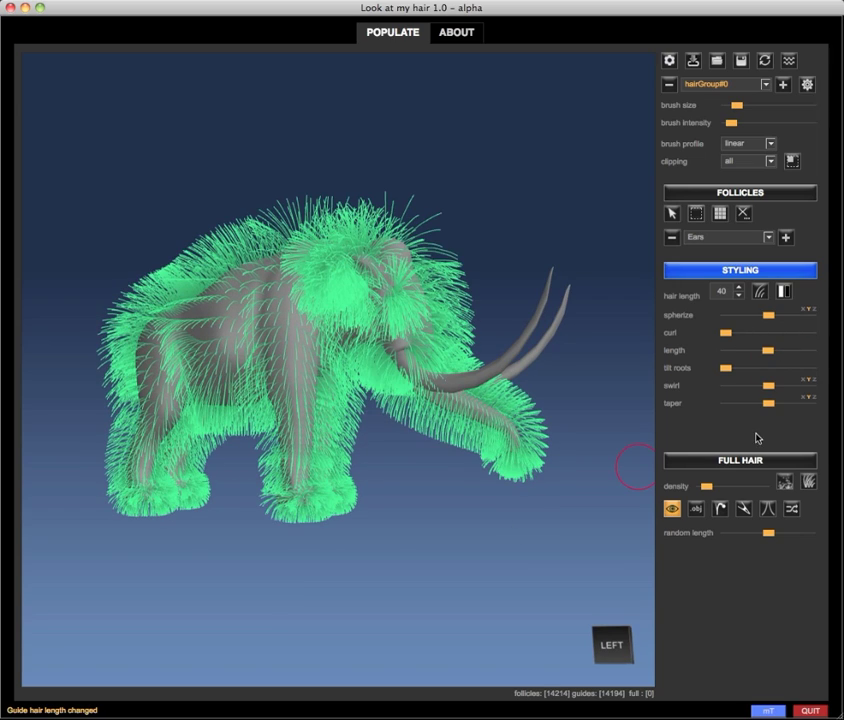
Taper the guide hairs over the whole body and spherize them again.
{"action": "mouse_move", "coordinate": [809, 402]}
{"action": "left_mouse_down"}
{"action": "mouse_move", "coordinate": [769, 403]}
{"action": "mouse_move", "coordinate": [800, 405]}
{"action": "left_mouse_up"}
{"action": "left_click_drag", "start_coordinate": [470, 500], "coordinate": [528, 528], "text": "alt"}
{"action": "middle_click_drag", "start_coordinate": [528, 528], "coordinate": [450, 526]}
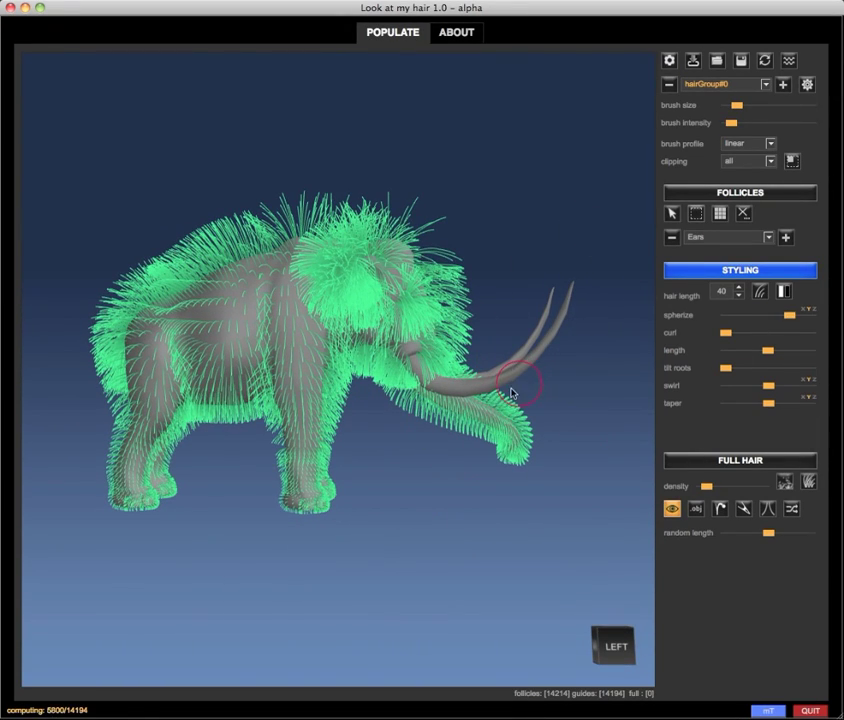
{"action": "mouse_move", "coordinate": [413, 548]}
{"action": "middle_mouse_down"}
{"action": "mouse_move", "coordinate": [279, 512]}
{"action": "mouse_move", "coordinate": [437, 514]}
{"action": "middle_mouse_up"}
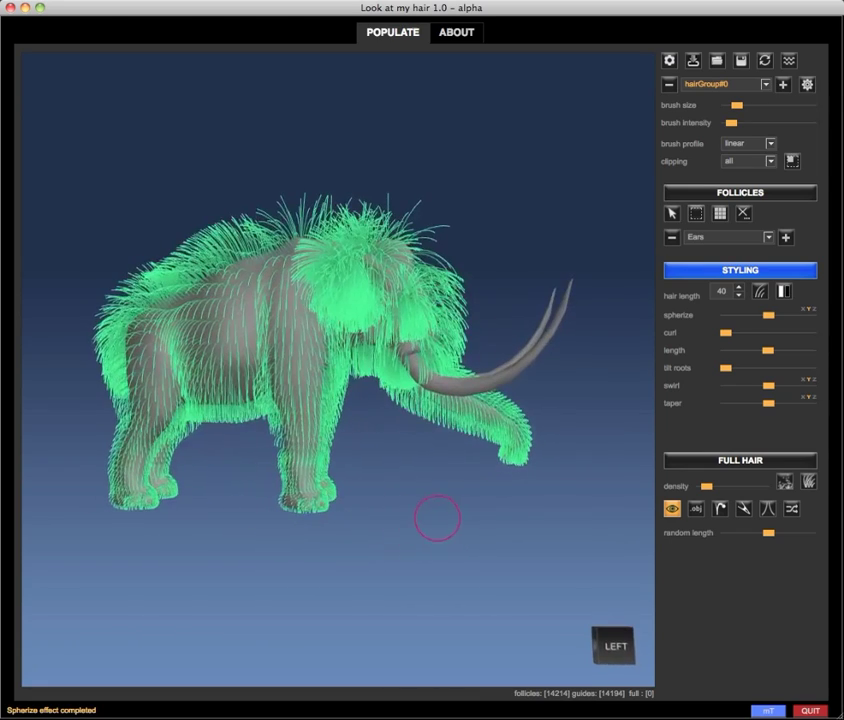
Raise the brush size and intensity, use the smooth profile, and brush the trunk and lower face hair shorter.
{"action": "left_click", "coordinate": [744, 148]}
{"action": "left_click", "coordinate": [737, 165]}
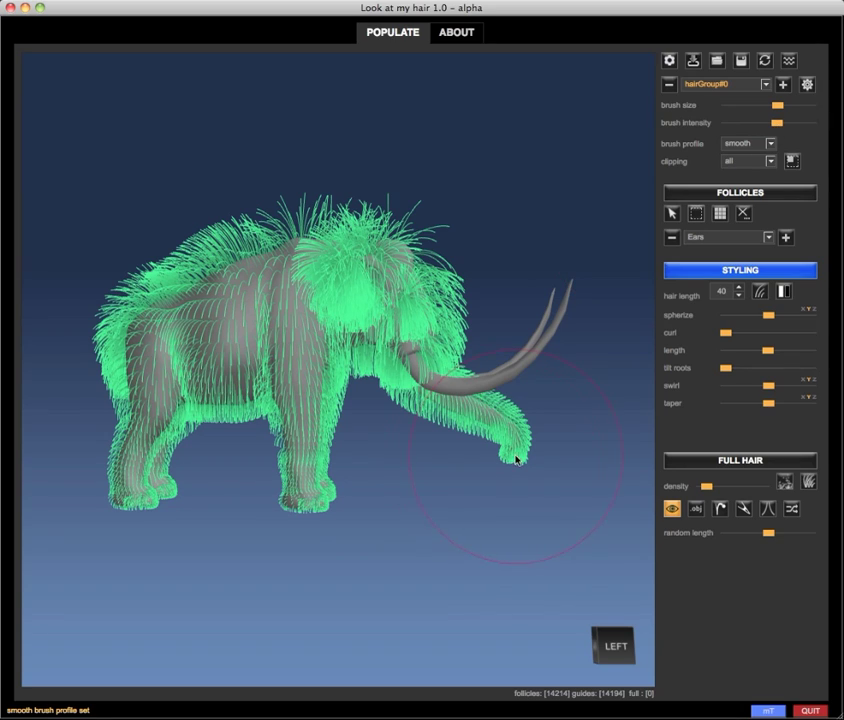
{"action": "mouse_move", "coordinate": [517, 459]}
{"action": "left_mouse_down"}
{"action": "mouse_move", "coordinate": [406, 305]}
{"action": "mouse_move", "coordinate": [377, 340]}
{"action": "mouse_move", "coordinate": [290, 235]}
{"action": "left_mouse_up"}
{"action": "middle_click_drag", "start_coordinate": [434, 206], "coordinate": [367, 215]}
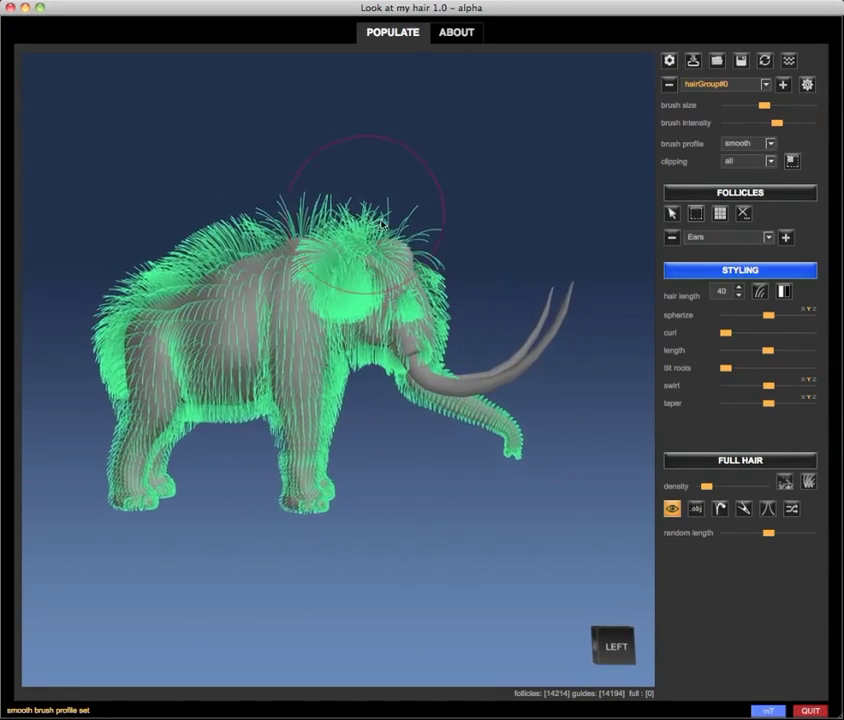
{"action": "middle_click_drag", "start_coordinate": [187, 169], "coordinate": [232, 204]}
Brush the hair on the ear and rump closer to the body using the smooth profile.
{"action": "left_click", "coordinate": [747, 143]}
{"action": "left_click", "coordinate": [705, 162]}
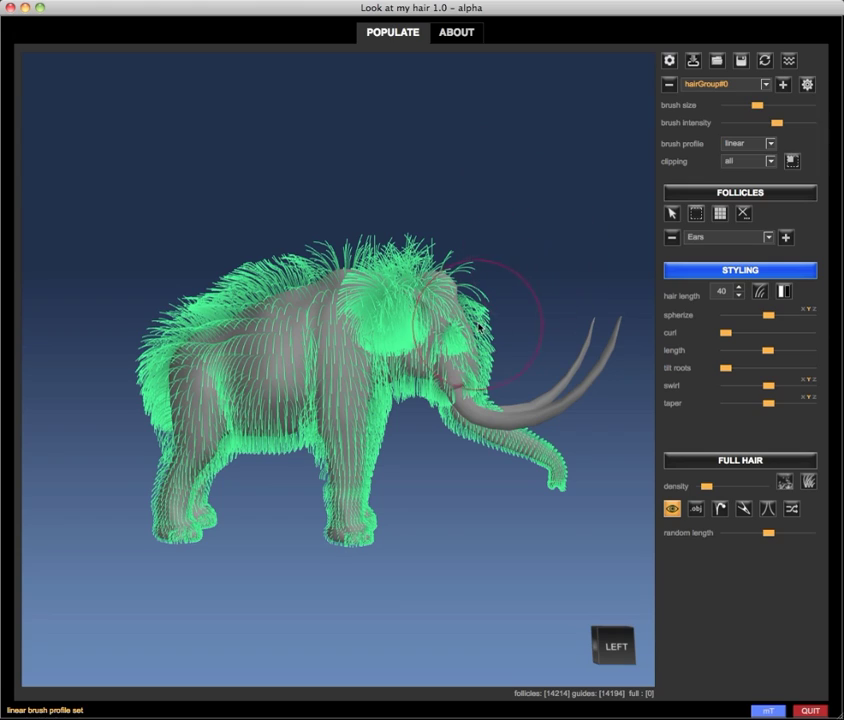
{"action": "left_click", "coordinate": [747, 143]}
{"action": "left_click", "coordinate": [738, 162]}
{"action": "mouse_move", "coordinate": [378, 313]}
{"action": "left_mouse_down"}
{"action": "mouse_move", "coordinate": [305, 277]}
{"action": "mouse_move", "coordinate": [252, 283]}
{"action": "mouse_move", "coordinate": [192, 354]}
{"action": "mouse_move", "coordinate": [76, 329]}
{"action": "left_mouse_up"}
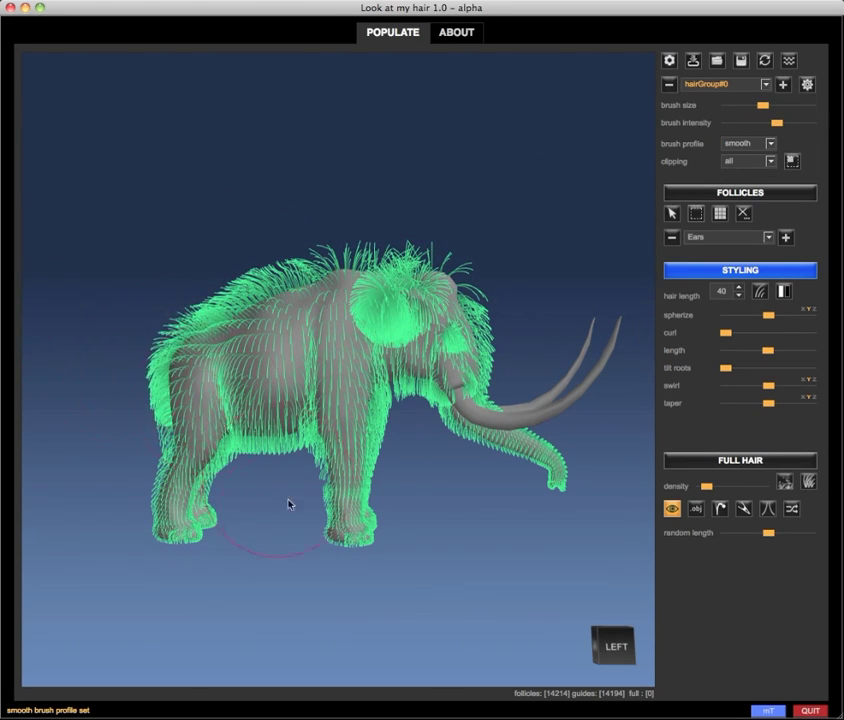
Clear the clipping selection and restrict clipping to the head node.
{"action": "middle_click_drag", "start_coordinate": [288, 503], "coordinate": [318, 555]}
{"action": "left_click", "coordinate": [705, 237]}
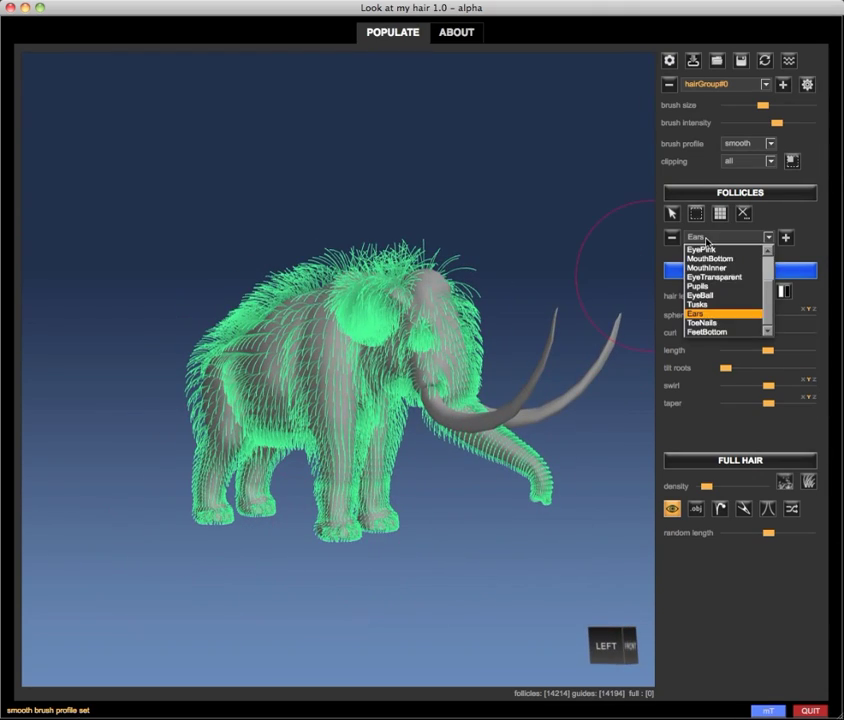
{"action": "left_click", "coordinate": [738, 161]}
{"action": "left_click", "coordinate": [734, 182]}
{"action": "left_click", "coordinate": [735, 163]}
{"action": "scroll", "coordinate": [741, 235], "scroll_direction": "down", "scroll_amount": 3}
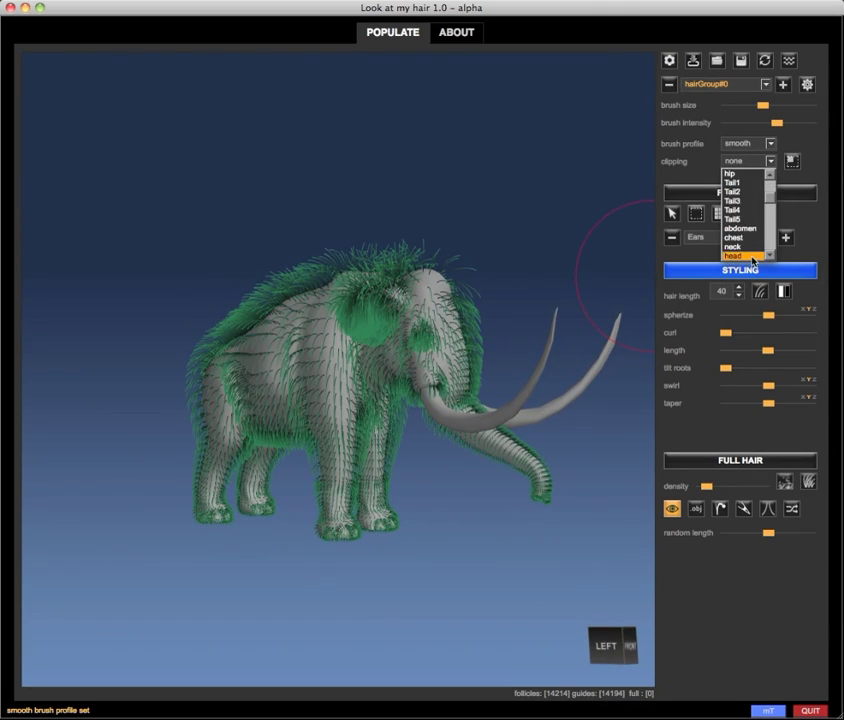
{"action": "left_click", "coordinate": [744, 253]}
Shorten the guide hairs around both eyes with a small smooth brush.
{"action": "scroll", "coordinate": [401, 235], "scroll_direction": "up", "scroll_amount": 3}
{"action": "mouse_move", "coordinate": [401, 235]}
{"action": "middle_mouse_down"}
{"action": "mouse_move", "coordinate": [399, 128]}
{"action": "mouse_move", "coordinate": [448, 245]}
{"action": "mouse_move", "coordinate": [446, 320]}
{"action": "middle_mouse_up"}
{"action": "scroll", "coordinate": [411, 141], "scroll_direction": "down", "scroll_amount": 3}
{"action": "scroll", "coordinate": [446, 320], "scroll_direction": "down", "scroll_amount": 2}
{"action": "left_click_drag", "start_coordinate": [446, 320], "coordinate": [398, 305]}
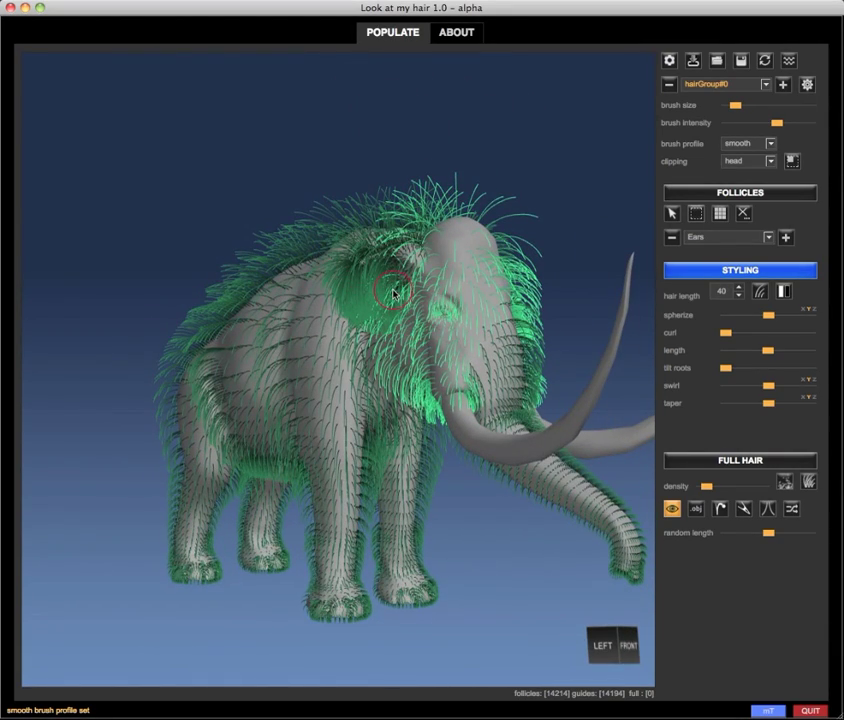
{"action": "scroll", "coordinate": [432, 302], "scroll_direction": "up", "scroll_amount": 3}
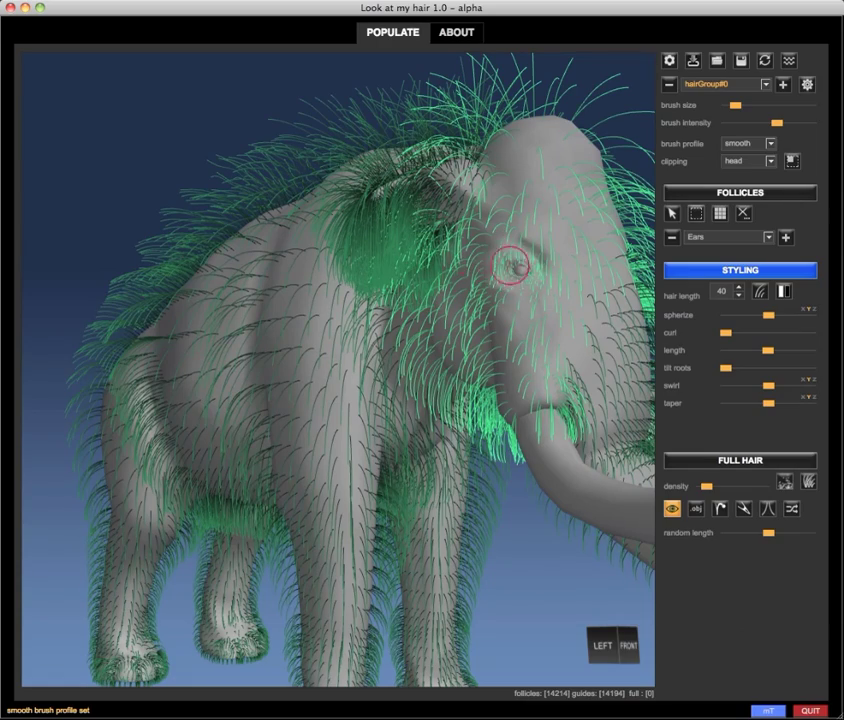
{"action": "mouse_move", "coordinate": [511, 264]}
{"action": "middle_mouse_down"}
{"action": "mouse_move", "coordinate": [283, 509]}
{"action": "mouse_move", "coordinate": [286, 358]}
{"action": "middle_mouse_up"}
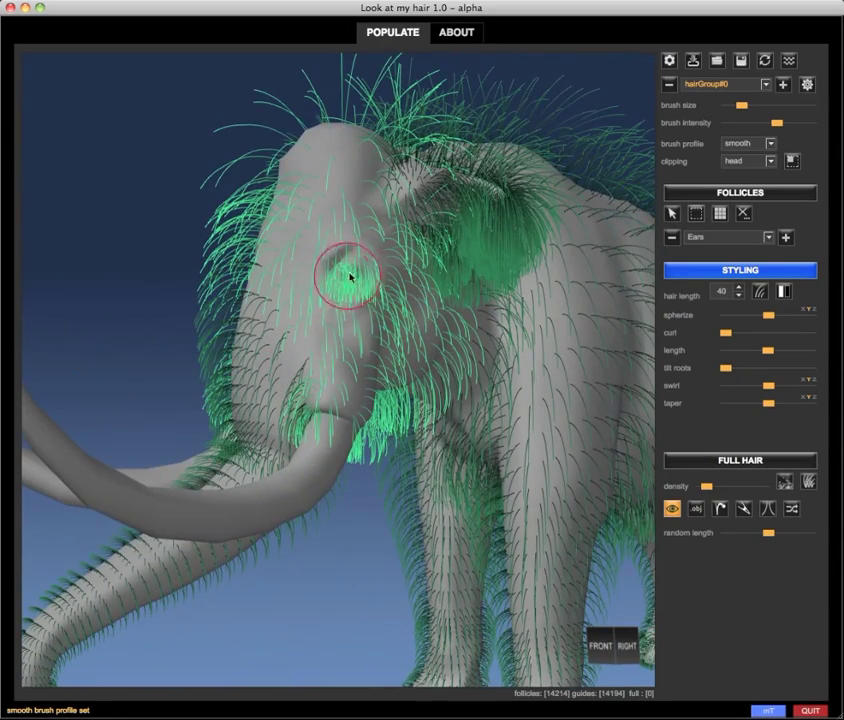
{"action": "left_click_drag", "start_coordinate": [350, 278], "coordinate": [283, 272]}
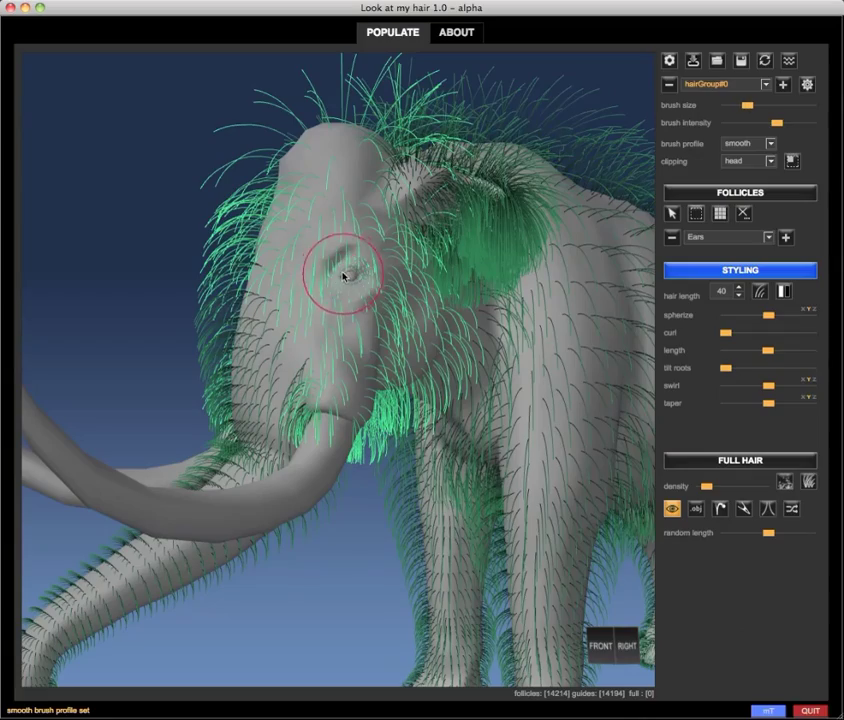
{"action": "mouse_move", "coordinate": [349, 270]}
{"action": "middle_mouse_down"}
{"action": "mouse_move", "coordinate": [420, 290]}
{"action": "mouse_move", "coordinate": [494, 269]}
{"action": "middle_mouse_up"}
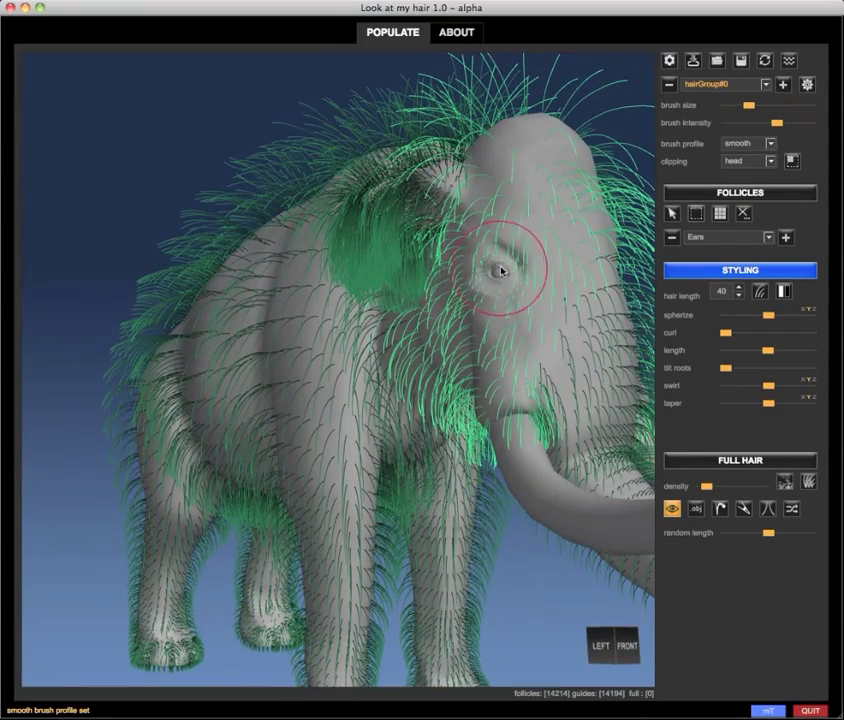
Brush the head hair on the front of the face with a slightly larger smooth brush.
{"action": "scroll", "coordinate": [249, 290], "scroll_direction": "down", "scroll_amount": 3}
{"action": "middle_click_drag", "start_coordinate": [218, 145], "coordinate": [365, 142]}
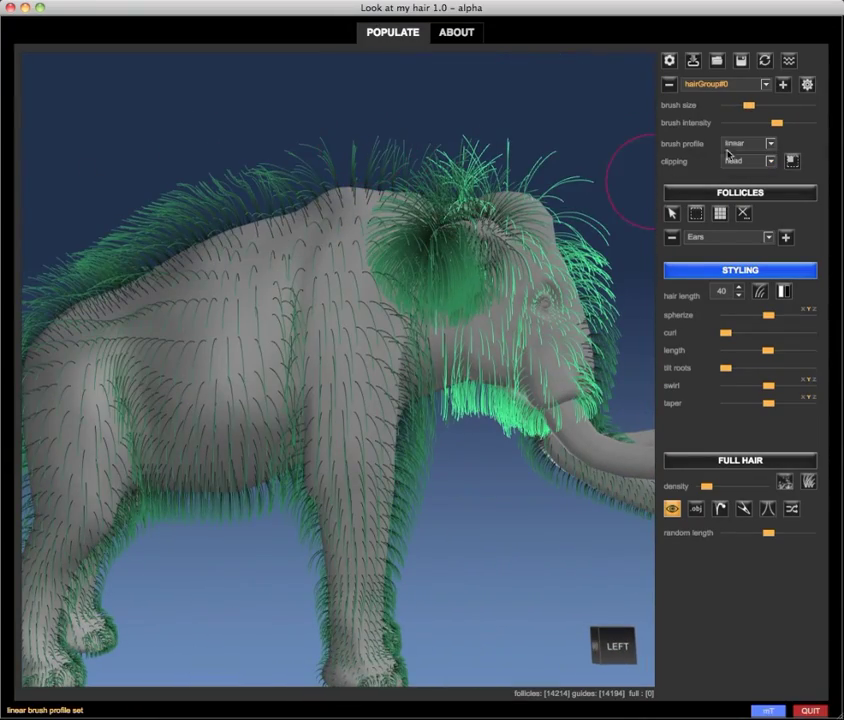
{"action": "middle_click_drag", "start_coordinate": [407, 105], "coordinate": [438, 100]}
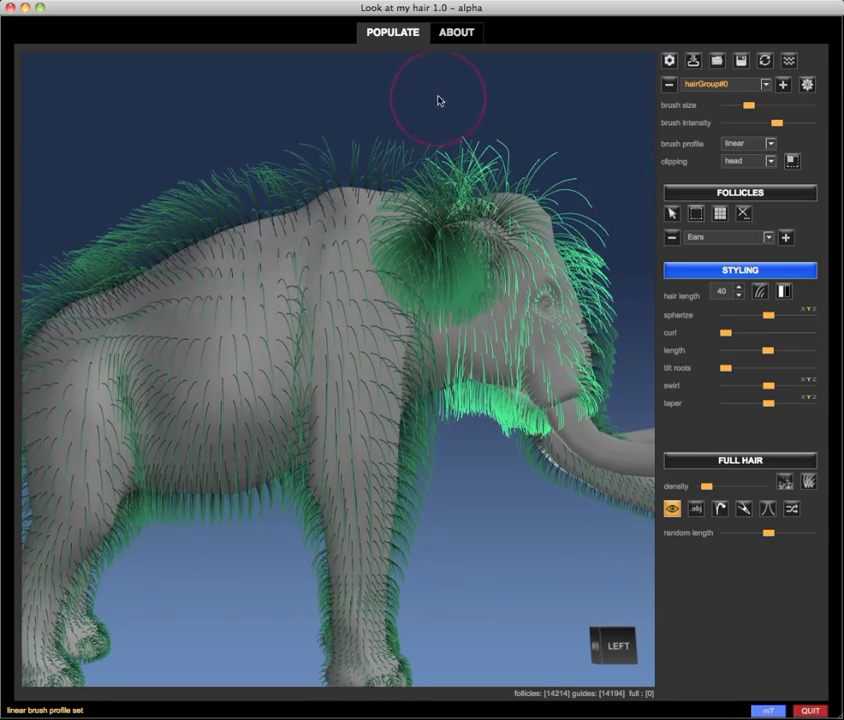
{"action": "mouse_move", "coordinate": [528, 496]}
{"action": "middle_mouse_down"}
{"action": "mouse_move", "coordinate": [443, 462]}
{"action": "mouse_move", "coordinate": [207, 603]}
{"action": "mouse_move", "coordinate": [203, 509]}
{"action": "mouse_move", "coordinate": [220, 480]}
{"action": "middle_mouse_up"}
{"action": "left_click", "coordinate": [744, 146]}
{"action": "left_click", "coordinate": [740, 170]}
{"action": "key", "text": "bracketright"}
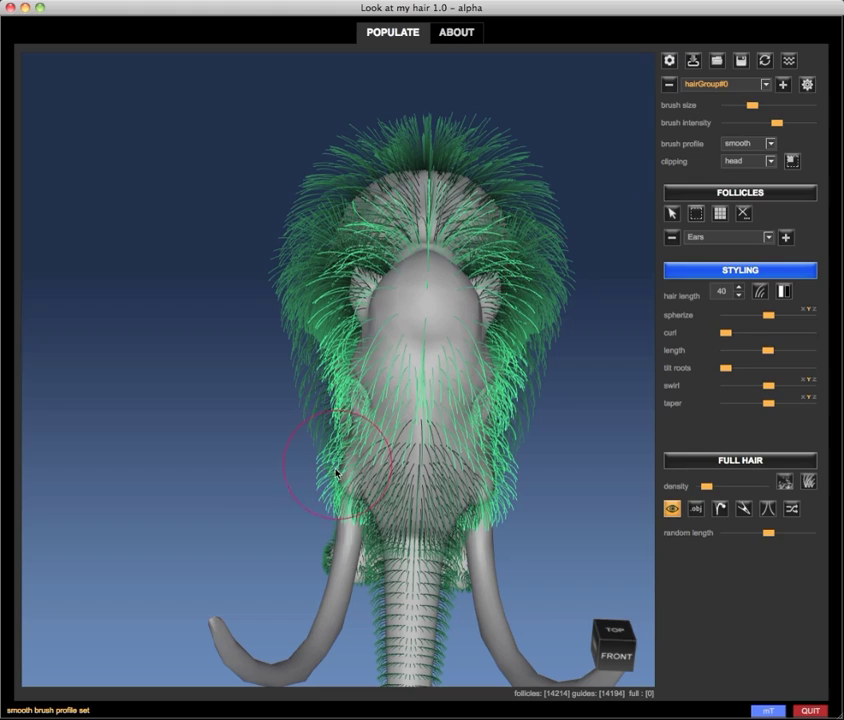
{"action": "left_click_drag", "start_coordinate": [460, 456], "coordinate": [497, 484]}
Comb the hair under the chin back toward the chest with the linear brush profile.
{"action": "middle_click_drag", "start_coordinate": [319, 539], "coordinate": [571, 494]}
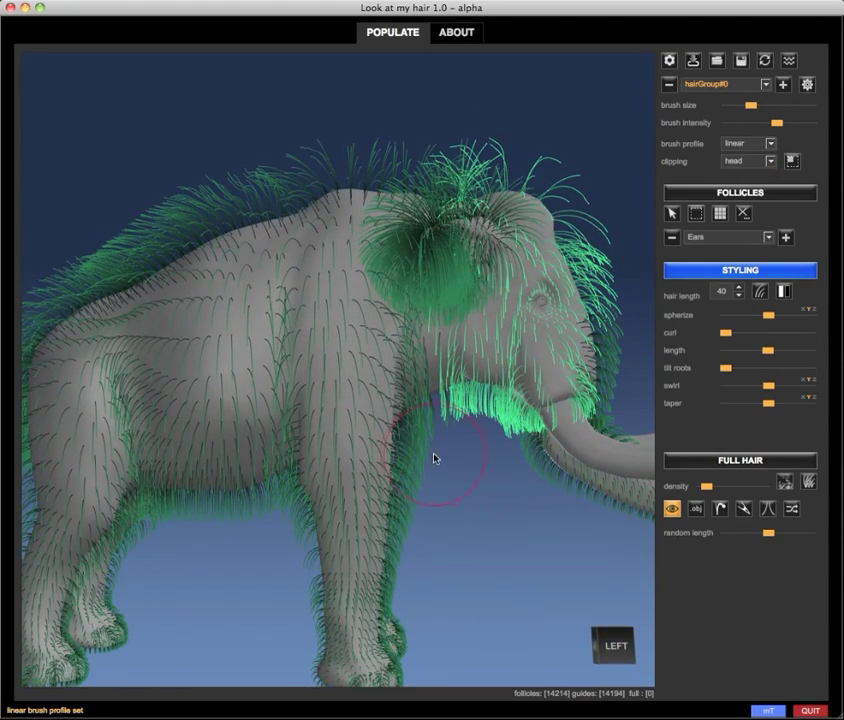
{"action": "left_click_drag", "start_coordinate": [488, 481], "coordinate": [437, 470]}
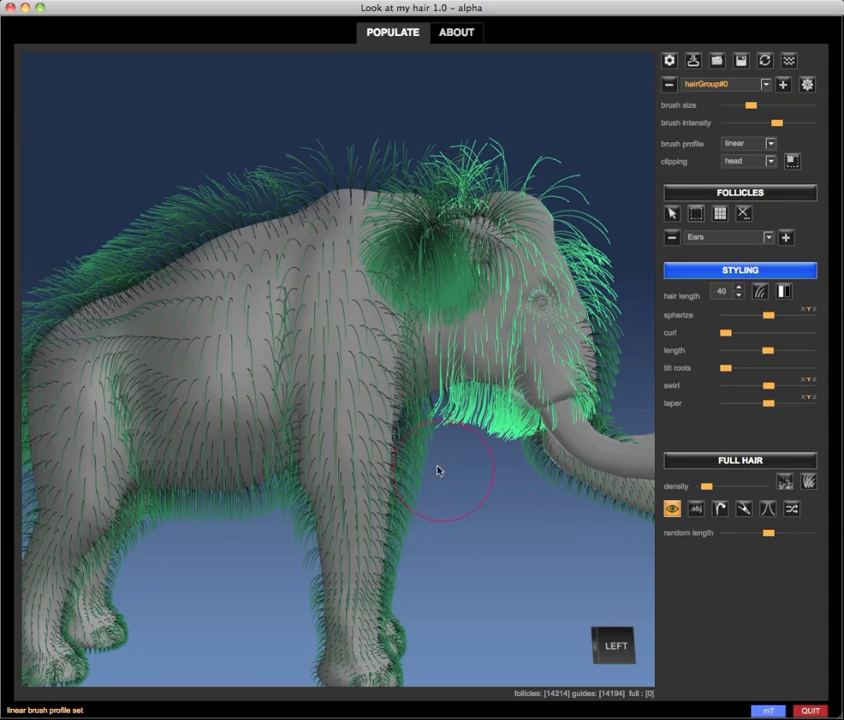
{"action": "middle_click_drag", "start_coordinate": [484, 546], "coordinate": [625, 270]}
Clear the clipping selection and restrict clipping to the ear nodes, including lEar2.
{"action": "left_click", "coordinate": [735, 162]}
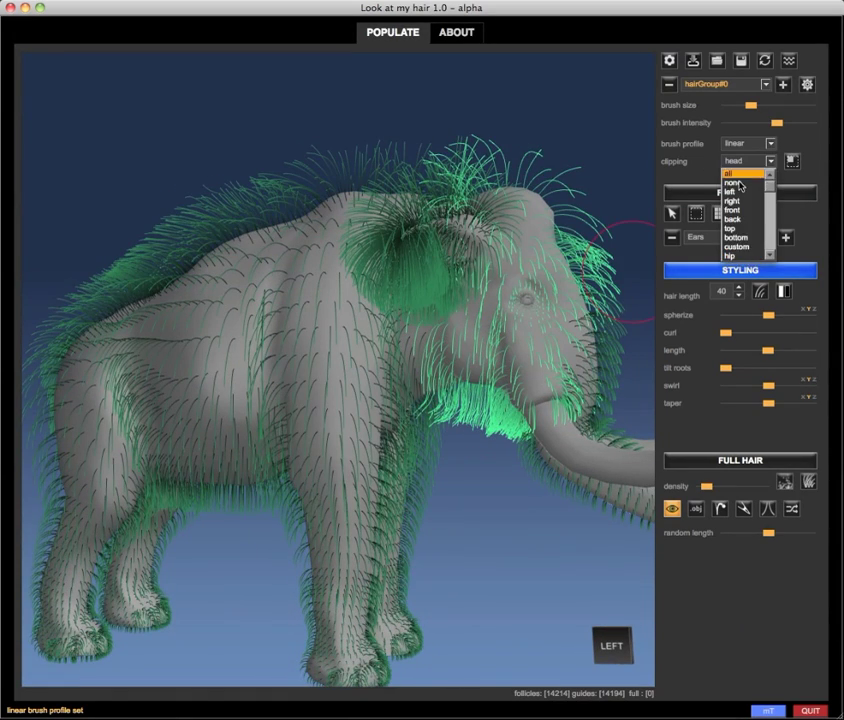
{"action": "scroll", "coordinate": [760, 210], "scroll_direction": "down", "scroll_amount": 5}
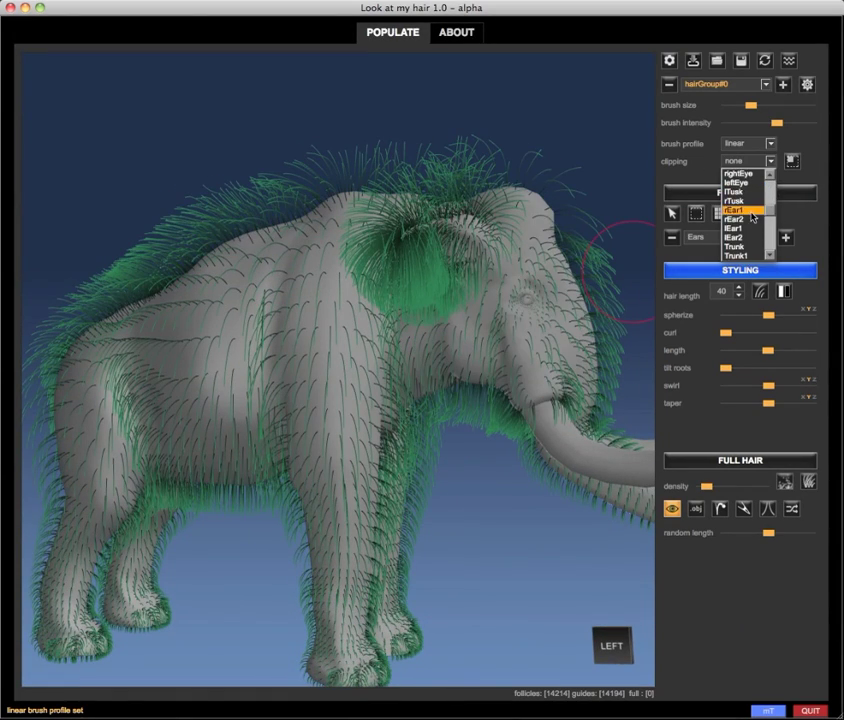
{"action": "left_click", "coordinate": [735, 237]}
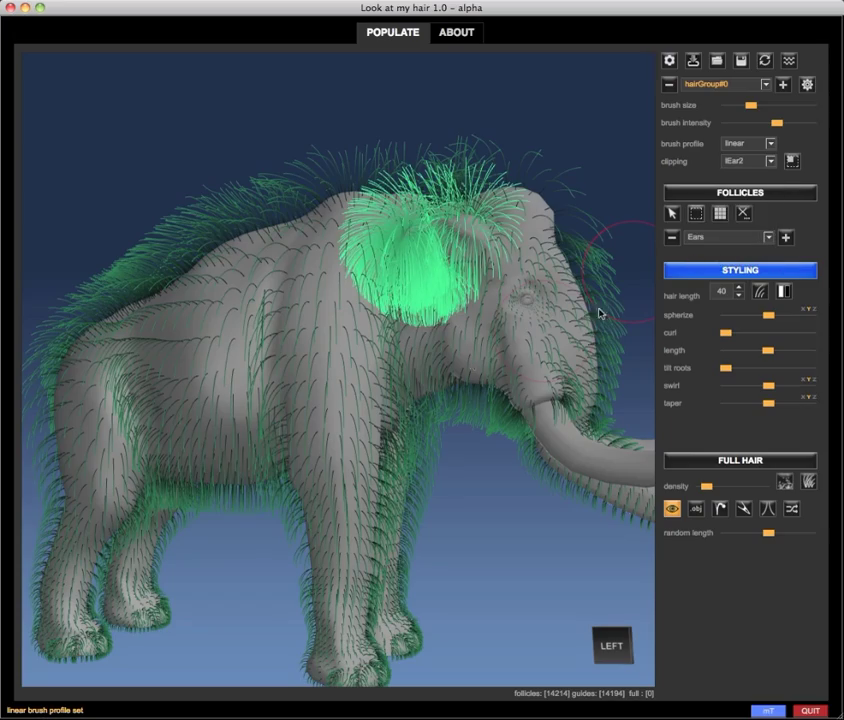
Spherize the ear guide hairs, reduce their length and apply a taper effect to them.
{"action": "middle_click_drag", "start_coordinate": [636, 330], "coordinate": [520, 388]}
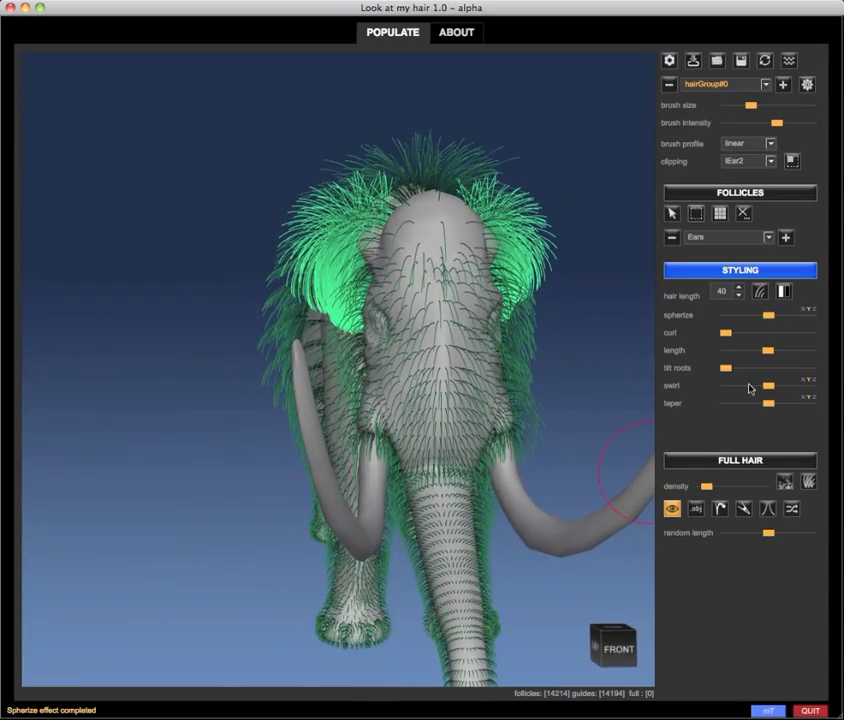
{"action": "left_click", "coordinate": [754, 350]}
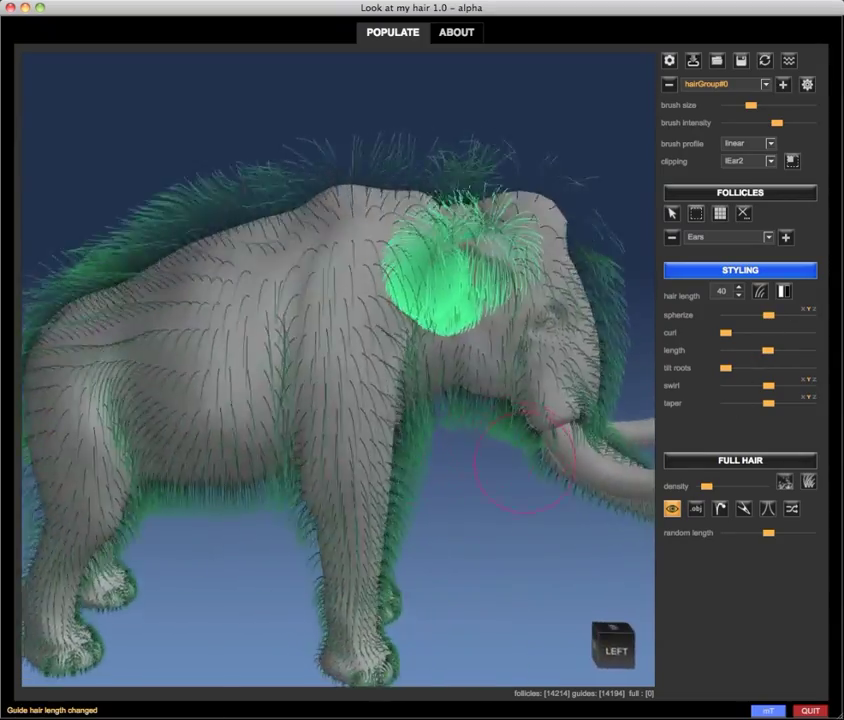
{"action": "middle_click_drag", "start_coordinate": [524, 462], "coordinate": [527, 641]}
{"action": "middle_click_drag", "start_coordinate": [333, 580], "coordinate": [105, 392]}
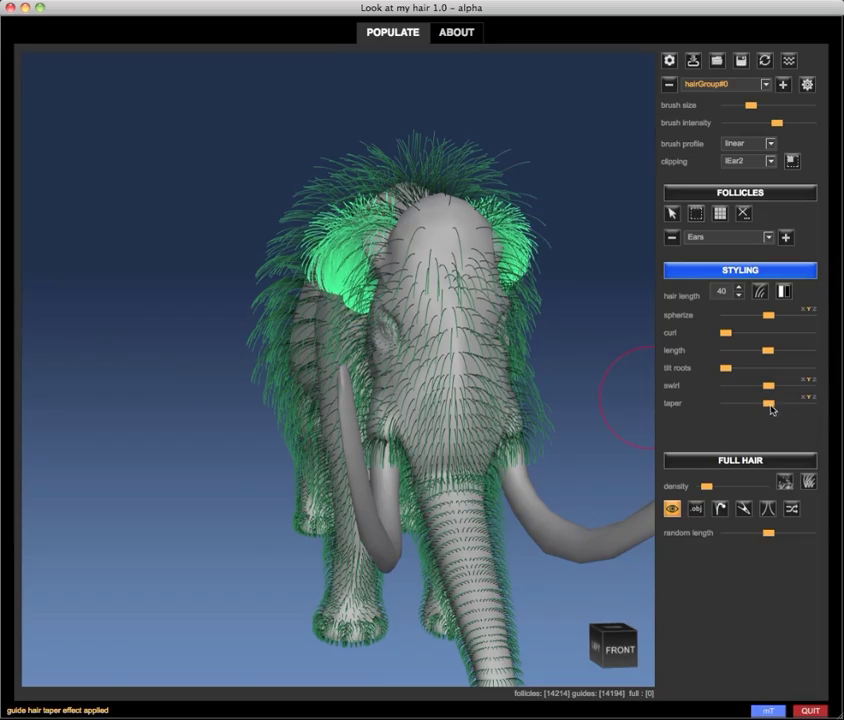
{"action": "middle_click_drag", "start_coordinate": [640, 395], "coordinate": [380, 553]}
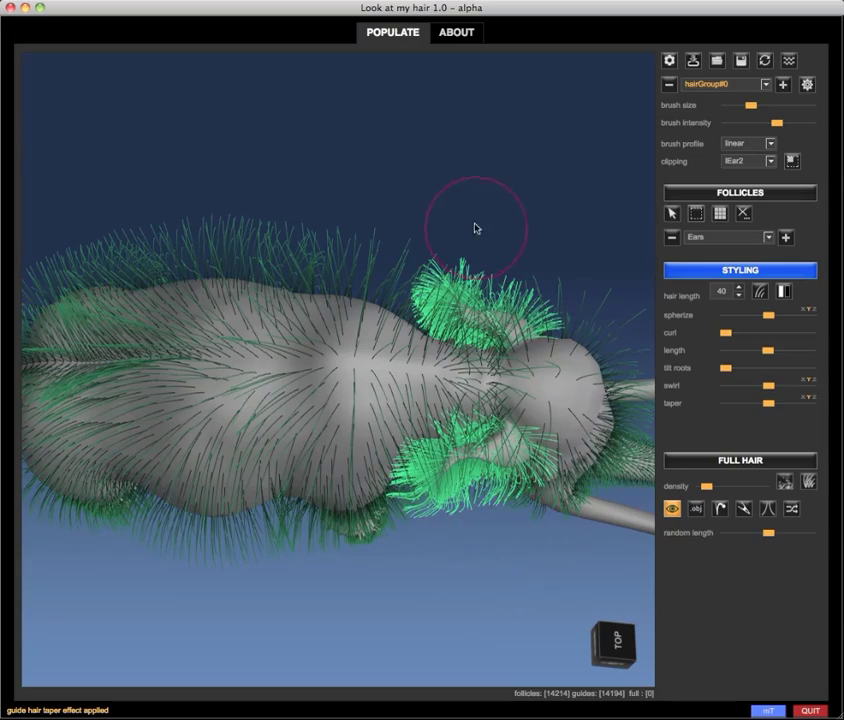
{"action": "middle_click_drag", "start_coordinate": [584, 271], "coordinate": [412, 340]}
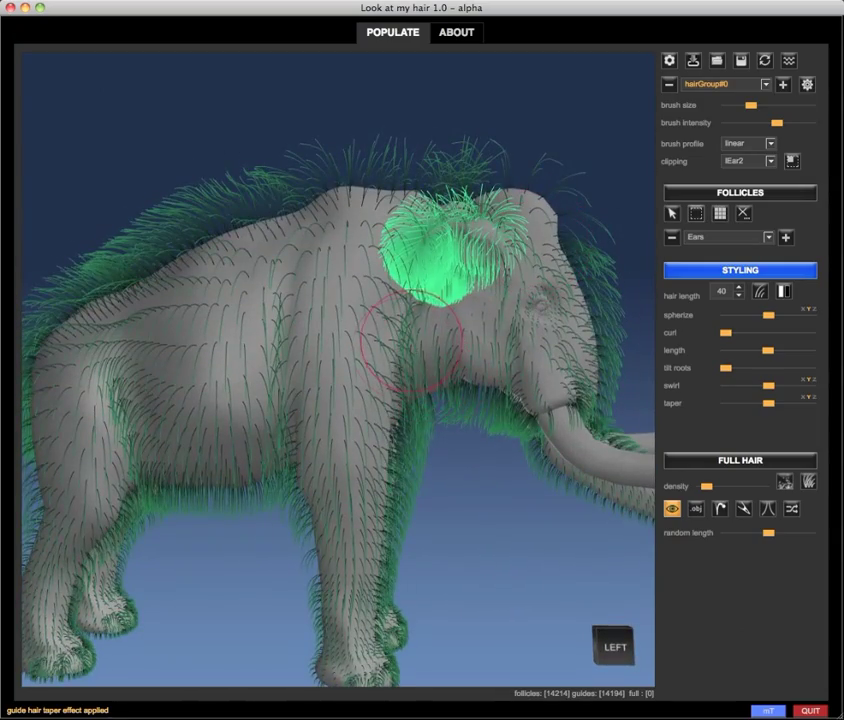
{"action": "middle_click_drag", "start_coordinate": [481, 391], "coordinate": [392, 352]}
Set clipping to all and smooth the hair on the lower legs and feet with a larger smooth brush.
{"action": "left_click", "coordinate": [770, 161]}
{"action": "left_click", "coordinate": [690, 178]}
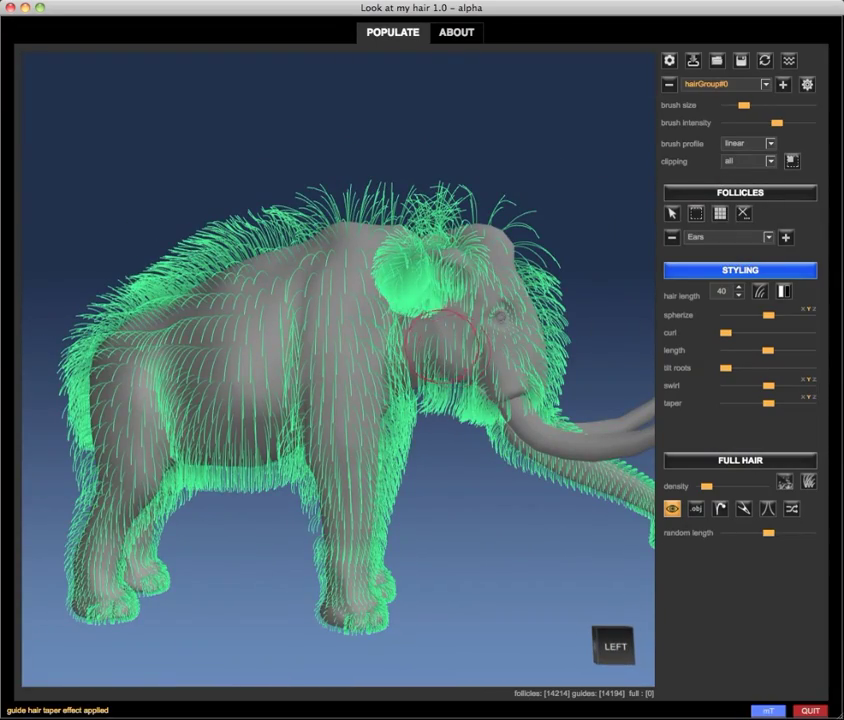
{"action": "middle_click_drag", "start_coordinate": [283, 256], "coordinate": [640, 318]}
{"action": "left_click", "coordinate": [748, 143]}
{"action": "left_click", "coordinate": [733, 172]}
{"action": "mouse_move", "coordinate": [511, 494]}
{"action": "middle_mouse_down"}
{"action": "mouse_move", "coordinate": [541, 458]}
{"action": "mouse_move", "coordinate": [540, 402]}
{"action": "middle_mouse_up"}
{"action": "scroll", "coordinate": [392, 562], "scroll_direction": "up", "scroll_amount": 5}
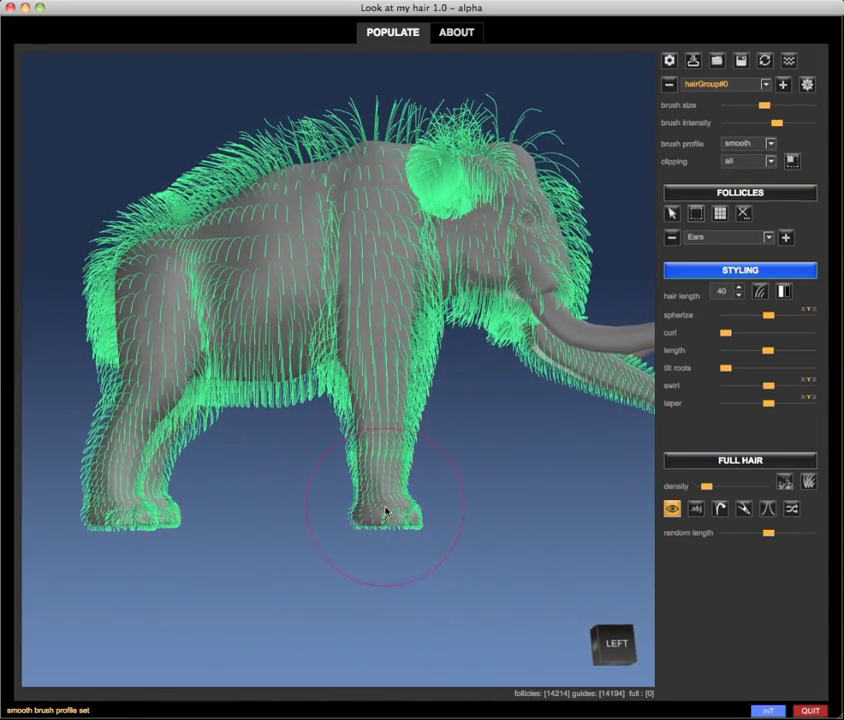
{"action": "mouse_move", "coordinate": [430, 546]}
{"action": "middle_mouse_down"}
{"action": "mouse_move", "coordinate": [624, 589]}
{"action": "mouse_move", "coordinate": [625, 533]}
{"action": "middle_mouse_up"}
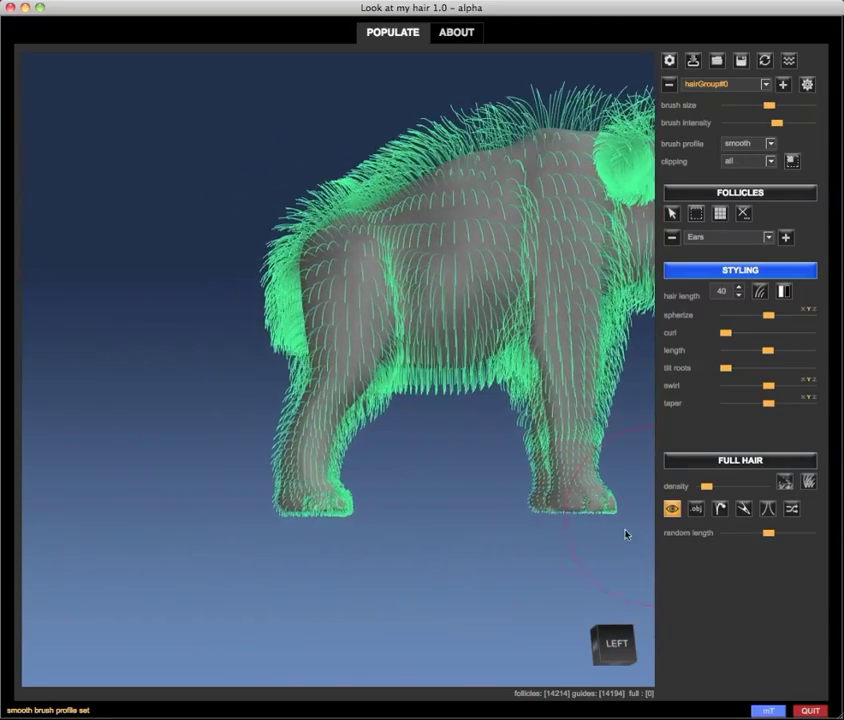
{"action": "left_click_drag", "start_coordinate": [249, 442], "coordinate": [385, 565]}
Restrict clipping to the tail nodes, including Tail2 and Tail5, and smooth the tail hair.
{"action": "left_click", "coordinate": [769, 161]}
{"action": "left_click", "coordinate": [733, 175]}
{"action": "left_click", "coordinate": [769, 161]}
{"action": "left_click_drag", "start_coordinate": [770, 184], "coordinate": [775, 231]}
{"action": "scroll", "coordinate": [776, 234], "scroll_direction": "up", "scroll_amount": 10}
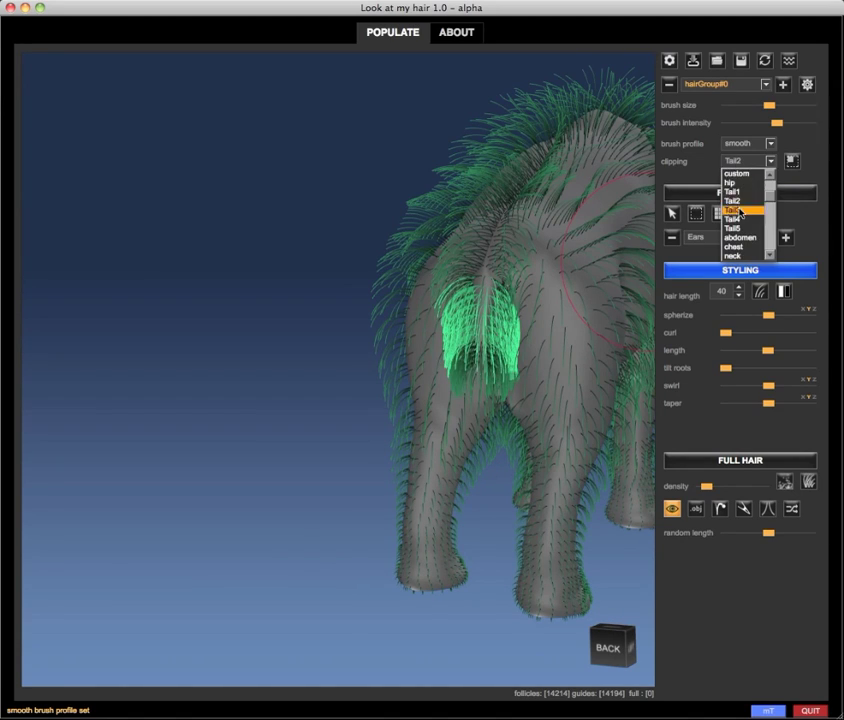
{"action": "left_click", "coordinate": [733, 228]}
{"action": "middle_click_drag", "start_coordinate": [430, 395], "coordinate": [285, 385]}
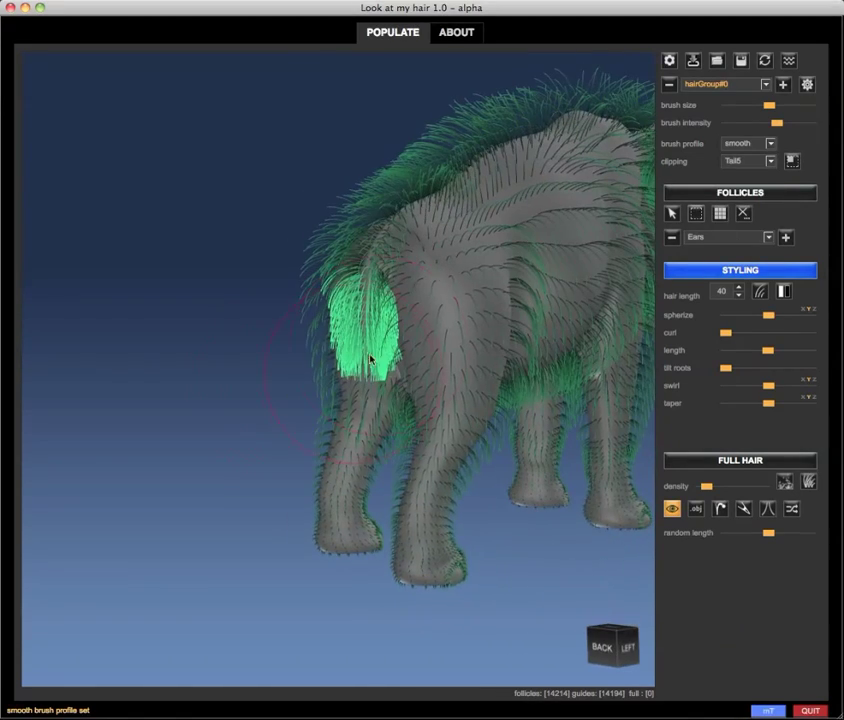
Extend clipping to the hip and shape the tail hair with a smaller smooth brush.
{"action": "left_click", "coordinate": [748, 161]}
{"action": "left_click", "coordinate": [735, 181]}
{"action": "middle_click_drag", "start_coordinate": [640, 215], "coordinate": [500, 221]}
{"action": "mouse_move", "coordinate": [262, 275]}
{"action": "left_mouse_down"}
{"action": "mouse_move", "coordinate": [271, 307]}
{"action": "mouse_move", "coordinate": [264, 332]}
{"action": "left_mouse_up"}
{"action": "middle_click_drag", "start_coordinate": [265, 332], "coordinate": [355, 330]}
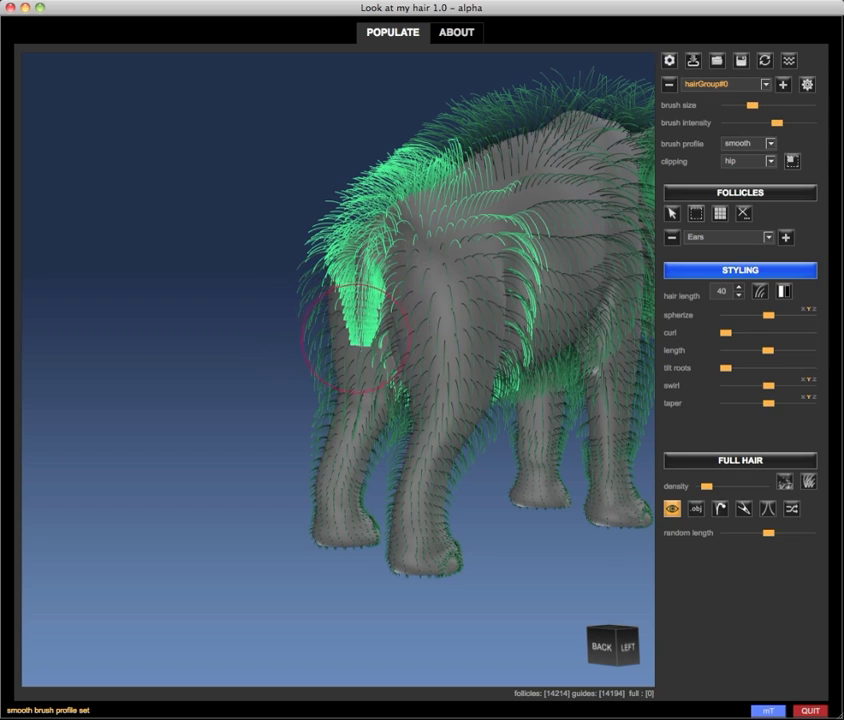
{"action": "left_click_drag", "start_coordinate": [355, 337], "coordinate": [351, 338]}
{"action": "mouse_move", "coordinate": [257, 303]}
{"action": "middle_mouse_down"}
{"action": "mouse_move", "coordinate": [183, 431]}
{"action": "mouse_move", "coordinate": [550, 270]}
{"action": "middle_mouse_up"}
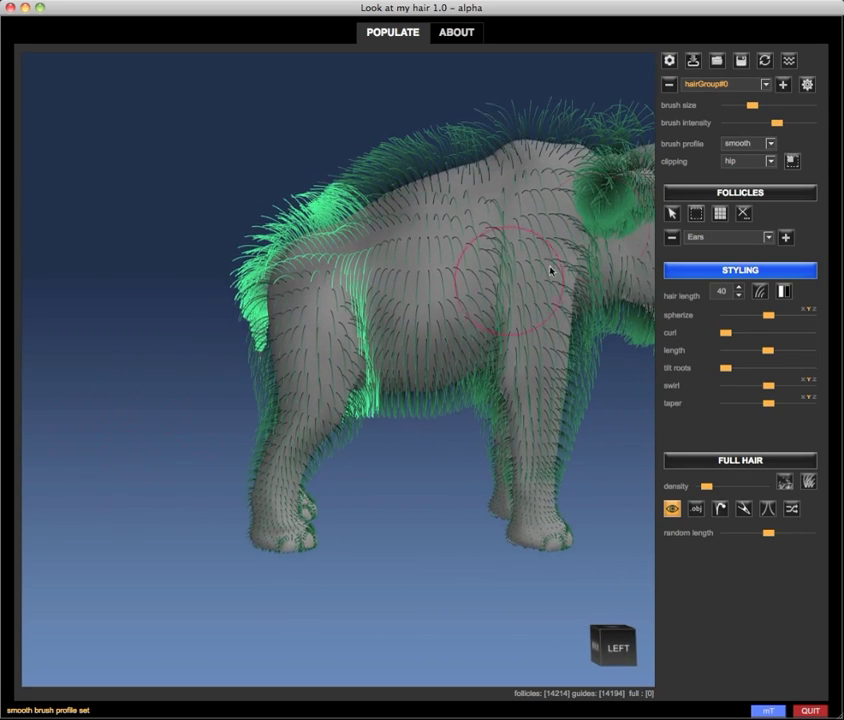
Apply the tilt roots effect to the guide hairs, with clipping set to all and the brush profile set to linear.
{"action": "left_click", "coordinate": [746, 143]}
{"action": "left_click", "coordinate": [741, 156]}
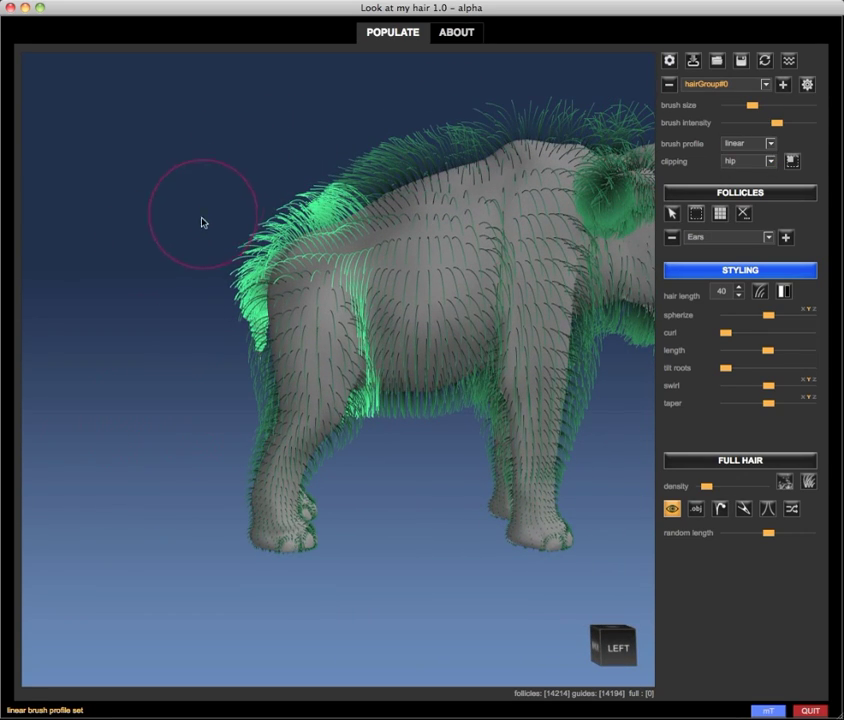
{"action": "mouse_move", "coordinate": [467, 471]}
{"action": "middle_mouse_down"}
{"action": "mouse_move", "coordinate": [419, 499]}
{"action": "mouse_move", "coordinate": [85, 622]}
{"action": "mouse_move", "coordinate": [62, 640]}
{"action": "middle_mouse_up"}
{"action": "left_click", "coordinate": [744, 144]}
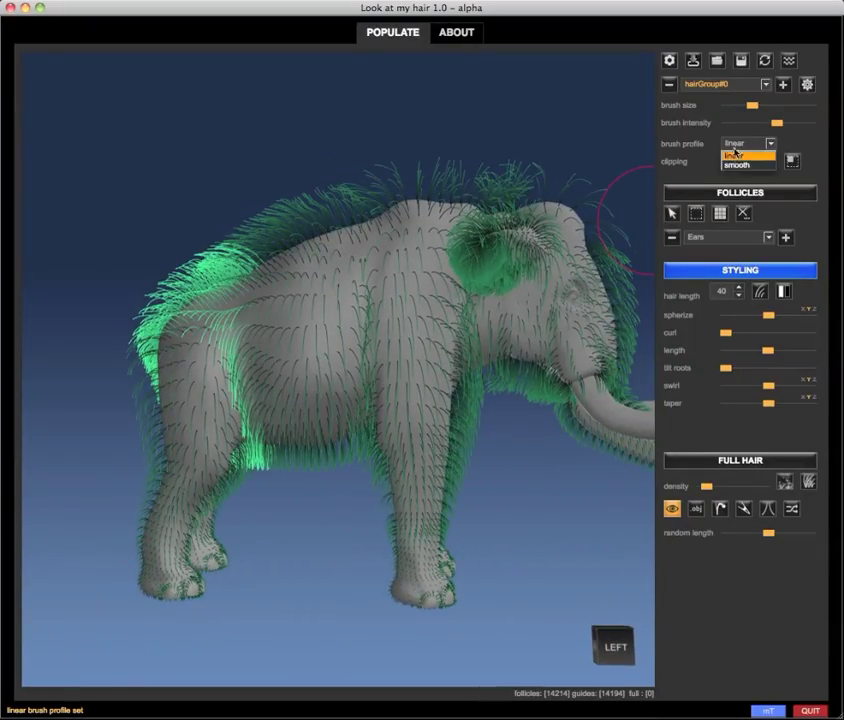
{"action": "left_click", "coordinate": [739, 154]}
{"action": "left_click", "coordinate": [737, 162]}
{"action": "left_click", "coordinate": [736, 173]}
{"action": "mouse_move", "coordinate": [300, 150]}
{"action": "middle_mouse_down"}
{"action": "mouse_move", "coordinate": [80, 219]}
{"action": "mouse_move", "coordinate": [269, 565]}
{"action": "mouse_move", "coordinate": [500, 518]}
{"action": "mouse_move", "coordinate": [160, 556]}
{"action": "mouse_move", "coordinate": [35, 530]}
{"action": "mouse_move", "coordinate": [203, 471]}
{"action": "mouse_move", "coordinate": [444, 458]}
{"action": "middle_mouse_up"}
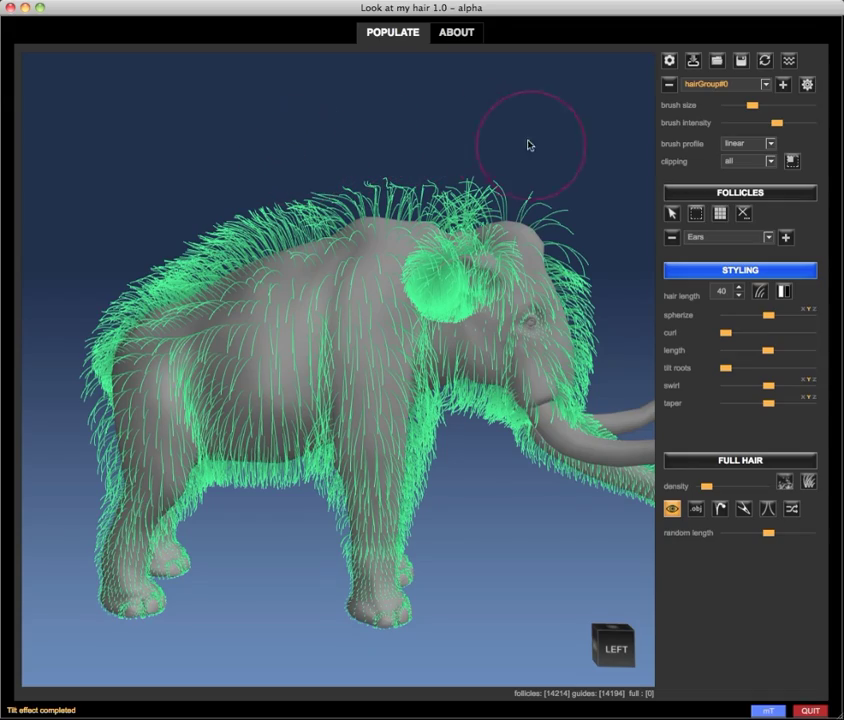
Comb the belly hair with a smaller linear brush.
{"action": "mouse_move", "coordinate": [516, 140]}
{"action": "middle_mouse_down"}
{"action": "mouse_move", "coordinate": [301, 109]}
{"action": "mouse_move", "coordinate": [556, 181]}
{"action": "mouse_move", "coordinate": [328, 173]}
{"action": "middle_mouse_up"}
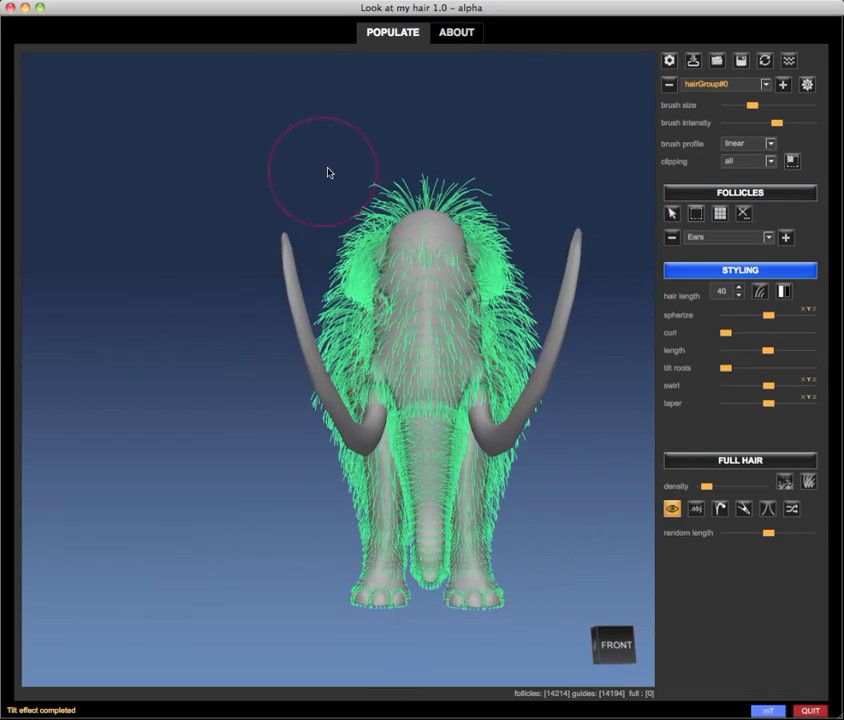
{"action": "mouse_move", "coordinate": [473, 139]}
{"action": "middle_mouse_down"}
{"action": "mouse_move", "coordinate": [332, 147]}
{"action": "mouse_move", "coordinate": [546, 136]}
{"action": "mouse_move", "coordinate": [541, 529]}
{"action": "mouse_move", "coordinate": [541, 370]}
{"action": "mouse_move", "coordinate": [600, 325]}
{"action": "mouse_move", "coordinate": [301, 533]}
{"action": "mouse_move", "coordinate": [355, 494]}
{"action": "middle_mouse_up"}
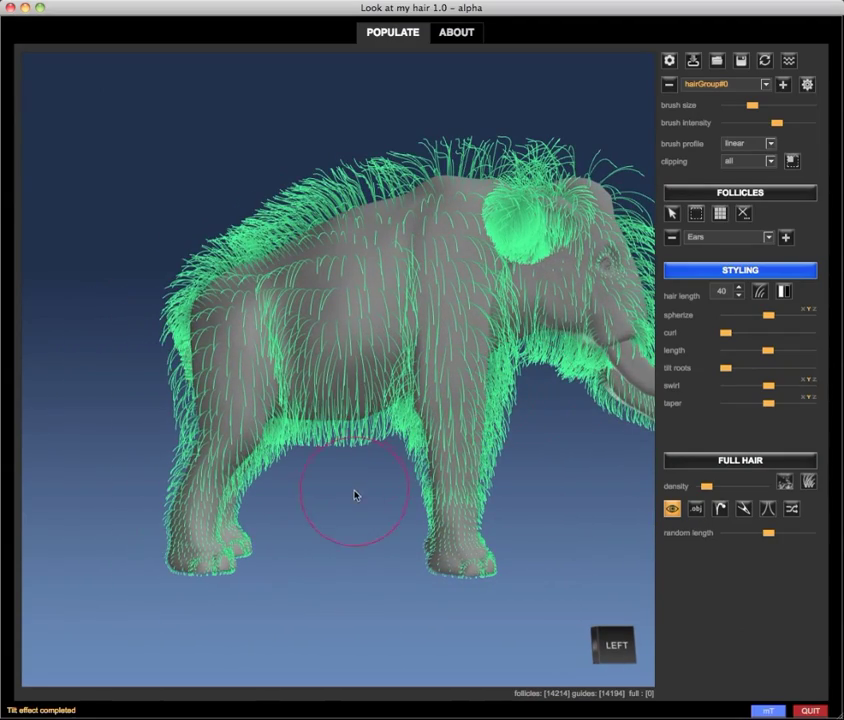
{"action": "mouse_move", "coordinate": [418, 505]}
{"action": "middle_mouse_down"}
{"action": "mouse_move", "coordinate": [358, 527]}
{"action": "mouse_move", "coordinate": [324, 486]}
{"action": "mouse_move", "coordinate": [303, 523]}
{"action": "mouse_move", "coordinate": [575, 524]}
{"action": "mouse_move", "coordinate": [505, 401]}
{"action": "middle_mouse_up"}
{"action": "middle_click_drag", "start_coordinate": [603, 427], "coordinate": [490, 463]}
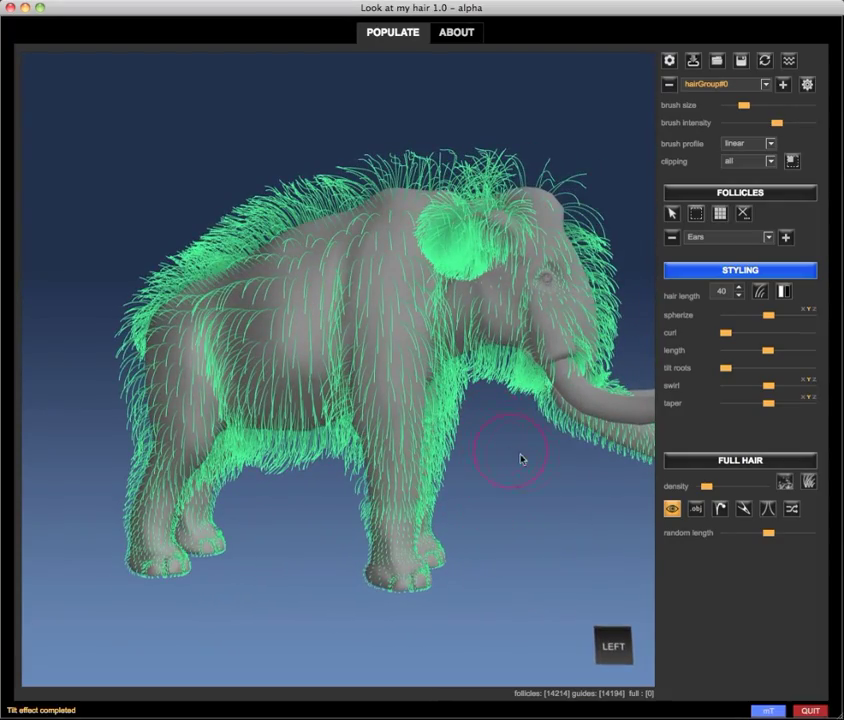
{"action": "mouse_move", "coordinate": [538, 489]}
{"action": "middle_mouse_down"}
{"action": "mouse_move", "coordinate": [448, 490]}
{"action": "mouse_move", "coordinate": [550, 520]}
{"action": "mouse_move", "coordinate": [560, 515]}
{"action": "middle_mouse_up"}
{"action": "middle_click_drag", "start_coordinate": [331, 139], "coordinate": [90, 302]}
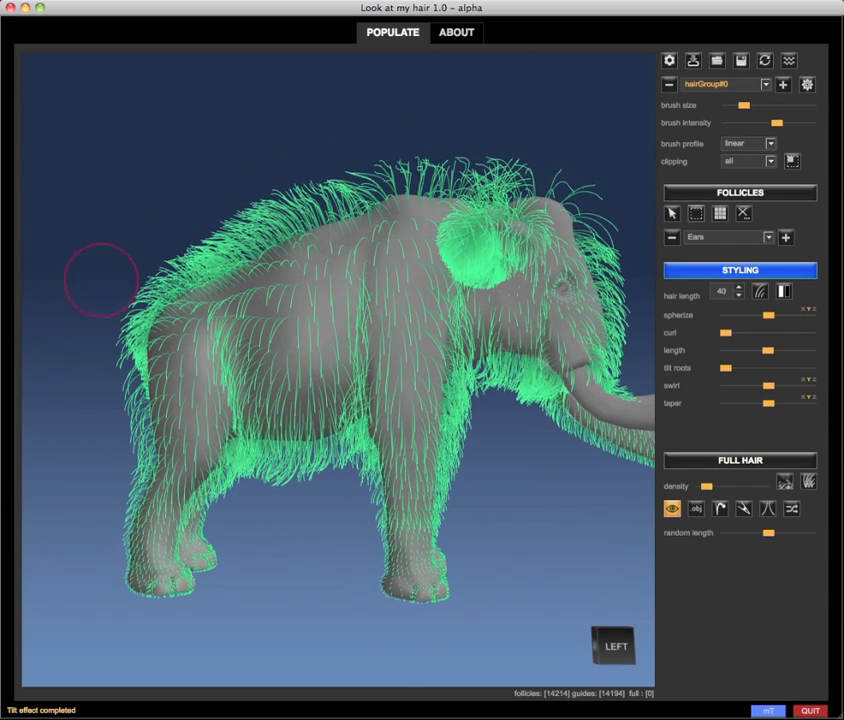
{"action": "middle_click_drag", "start_coordinate": [450, 285], "coordinate": [328, 245]}
{"action": "middle_click_drag", "start_coordinate": [565, 150], "coordinate": [268, 170]}
Clear the clipping selection and restrict clipping to the upper trunk nodes, from Trunk2 up to Trunk5.
{"action": "left_click", "coordinate": [729, 162]}
{"action": "left_click", "coordinate": [734, 182]}
{"action": "left_click", "coordinate": [736, 165]}
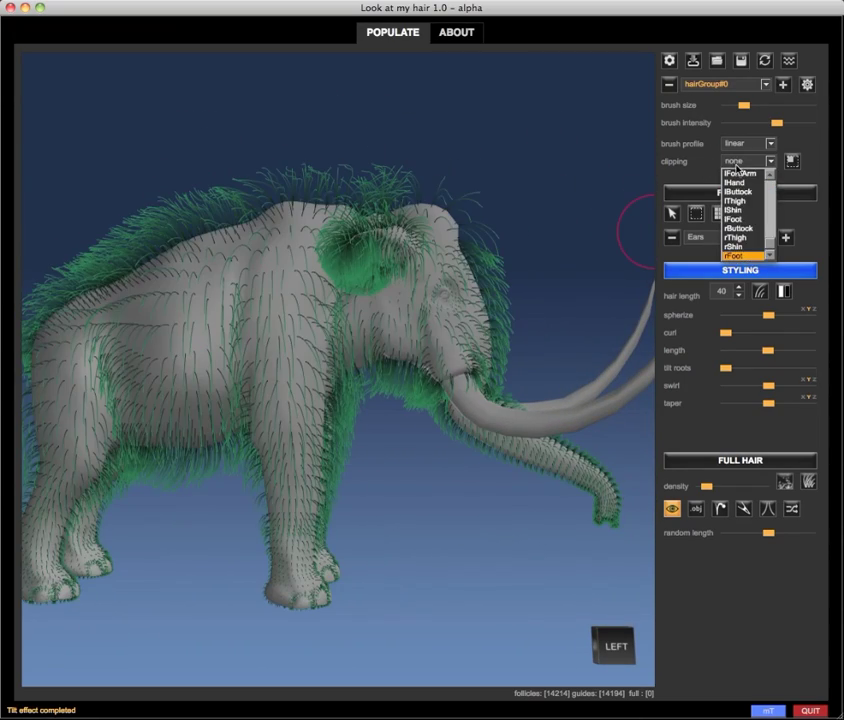
{"action": "left_click_drag", "start_coordinate": [769, 242], "coordinate": [769, 221]}
{"action": "left_click", "coordinate": [738, 200]}
{"action": "left_click", "coordinate": [745, 163]}
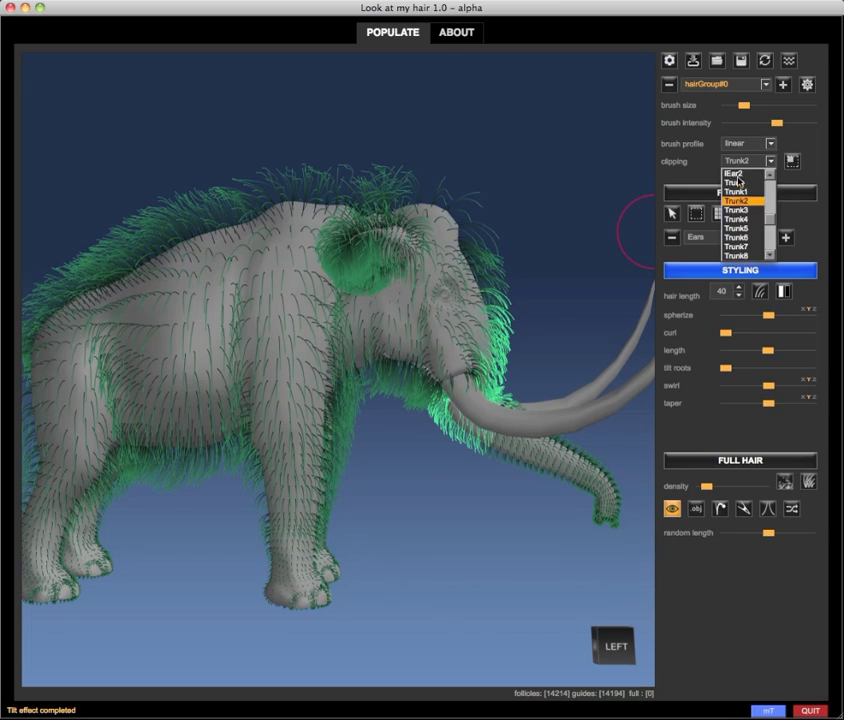
{"action": "left_click", "coordinate": [744, 212]}
{"action": "left_click", "coordinate": [743, 228]}
Add the remaining trunk nodes, Trunk6 through Trunk11, to the clipping selection.
{"action": "left_click", "coordinate": [768, 162]}
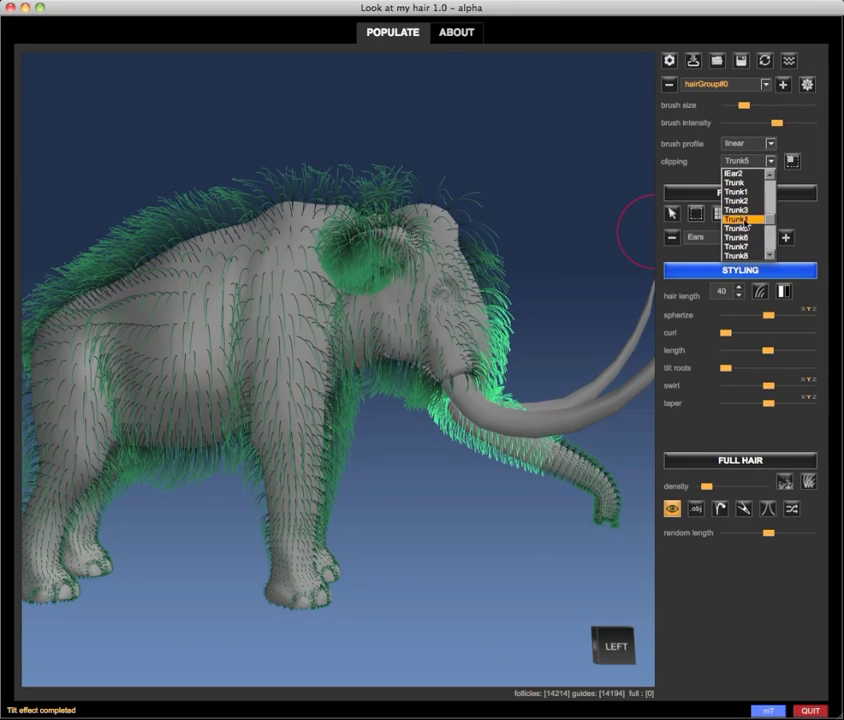
{"action": "left_click", "coordinate": [744, 237]}
{"action": "left_click", "coordinate": [768, 162]}
{"action": "left_click", "coordinate": [744, 246]}
{"action": "left_click", "coordinate": [768, 162]}
{"action": "left_click", "coordinate": [744, 255]}
{"action": "left_click", "coordinate": [768, 163]}
{"action": "scroll", "coordinate": [762, 250], "scroll_direction": "down", "scroll_amount": 1}
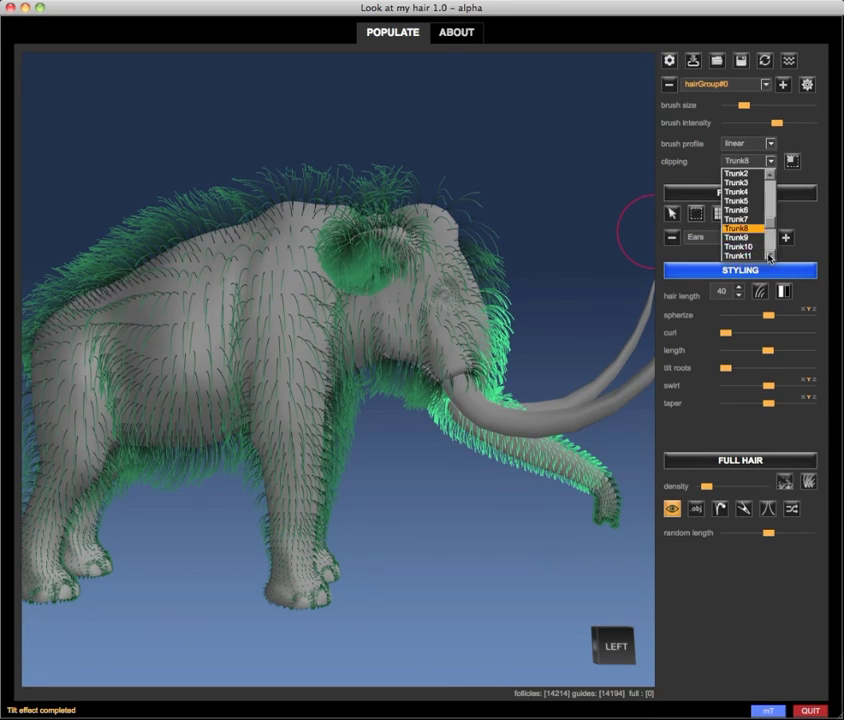
{"action": "left_click", "coordinate": [756, 237]}
{"action": "left_click", "coordinate": [768, 163]}
{"action": "left_click", "coordinate": [758, 247]}
{"action": "left_click", "coordinate": [768, 163]}
{"action": "left_click", "coordinate": [757, 256]}
{"action": "left_click", "coordinate": [768, 163]}
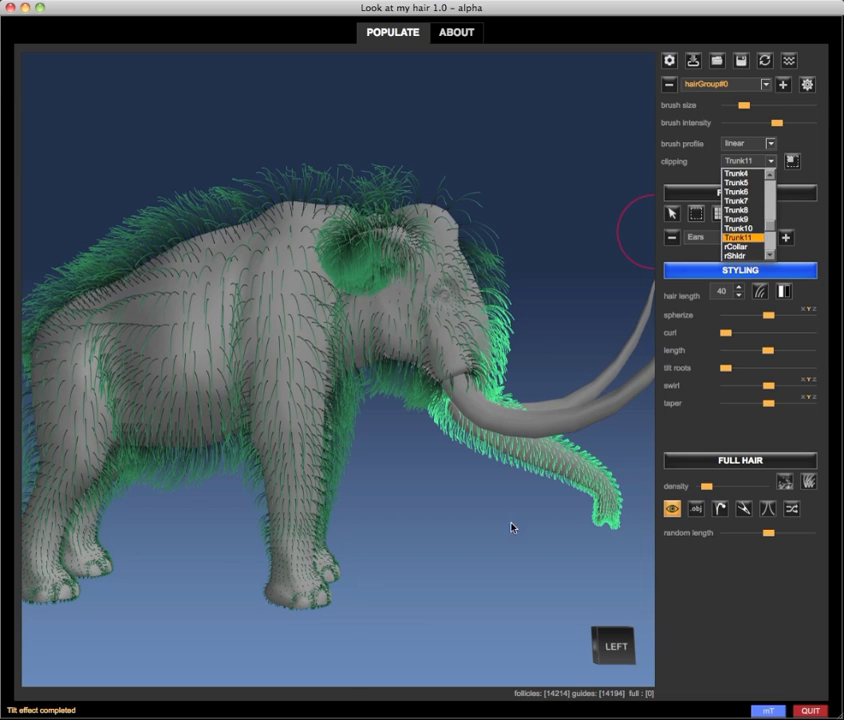
{"action": "left_click", "coordinate": [512, 528]}
Smooth the trunk hair down to its tip with the smooth brush profile at maximum brush size.
{"action": "left_click_drag", "start_coordinate": [501, 569], "coordinate": [351, 537], "text": "alt"}
{"action": "middle_click_drag", "start_coordinate": [351, 540], "coordinate": [335, 486]}
{"action": "left_click", "coordinate": [747, 145]}
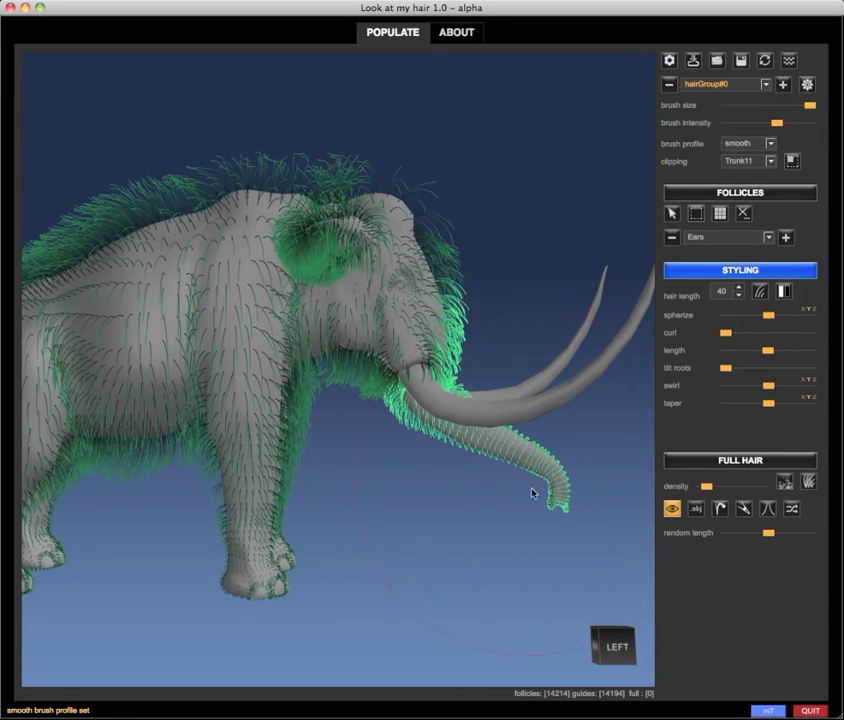
{"action": "left_click_drag", "start_coordinate": [420, 358], "coordinate": [555, 507], "text": "alt"}
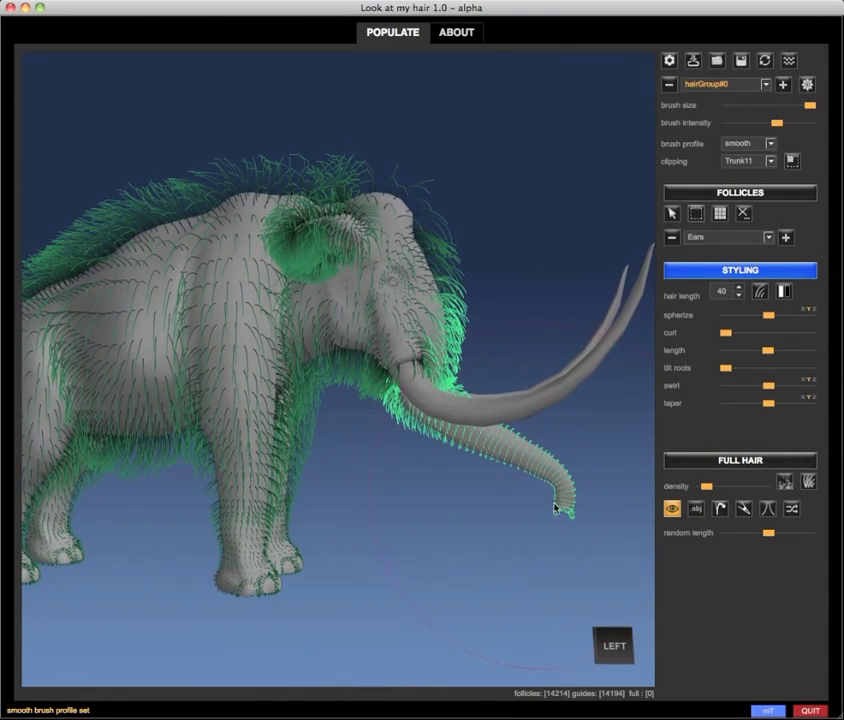
Set clipping back to all and save the project as mammoth.lmh.
{"action": "left_click", "coordinate": [768, 161]}
{"action": "left_click", "coordinate": [728, 257]}
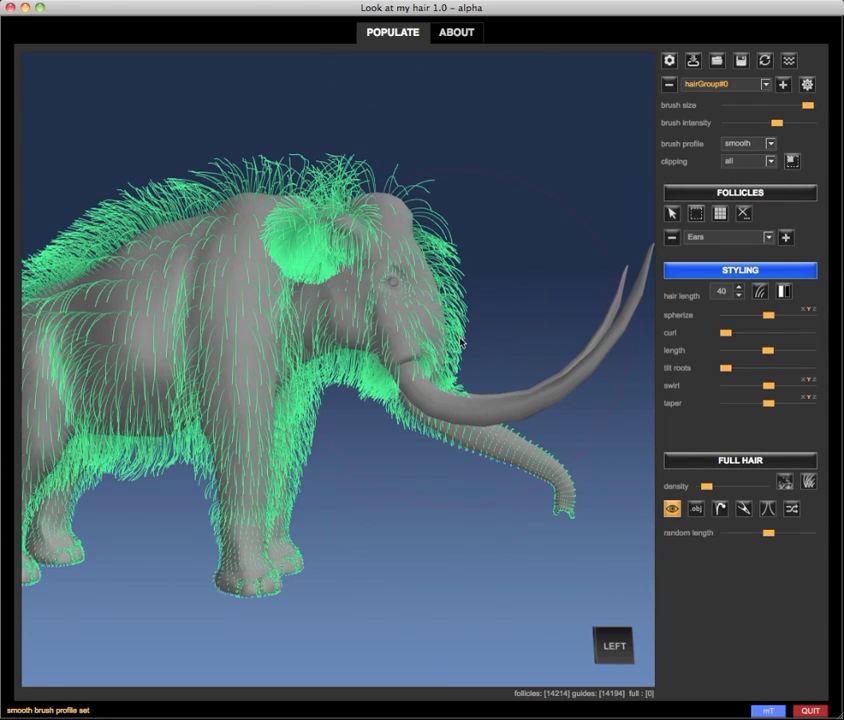
{"action": "middle_click_drag", "start_coordinate": [203, 107], "coordinate": [314, 118], "text": "alt"}
{"action": "left_click", "coordinate": [741, 60]}
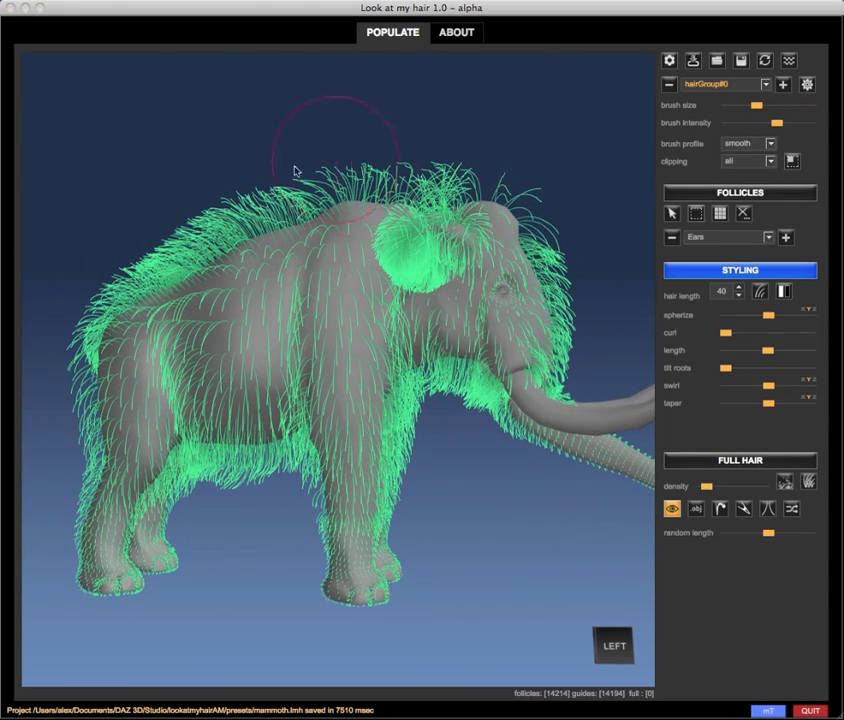
Apply a slight curl effect to all guide hairs and switch to a smaller linear brush.
{"action": "mouse_move", "coordinate": [185, 104]}
{"action": "left_mouse_down", "text": "alt"}
{"action": "mouse_move", "coordinate": [239, 109]}
{"action": "mouse_move", "coordinate": [172, 94]}
{"action": "left_mouse_up", "text": "alt"}
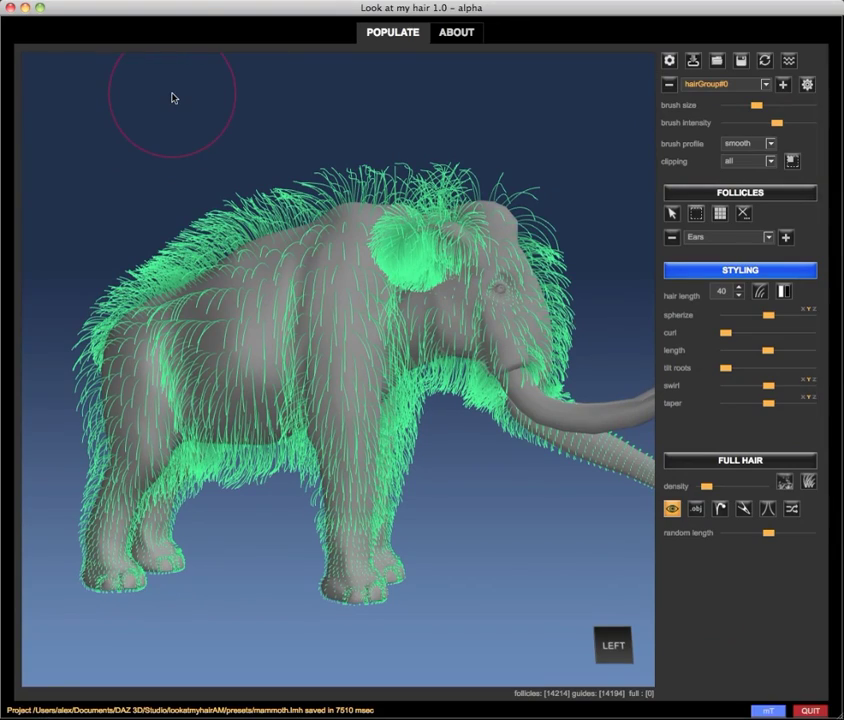
{"action": "left_click", "coordinate": [734, 334]}
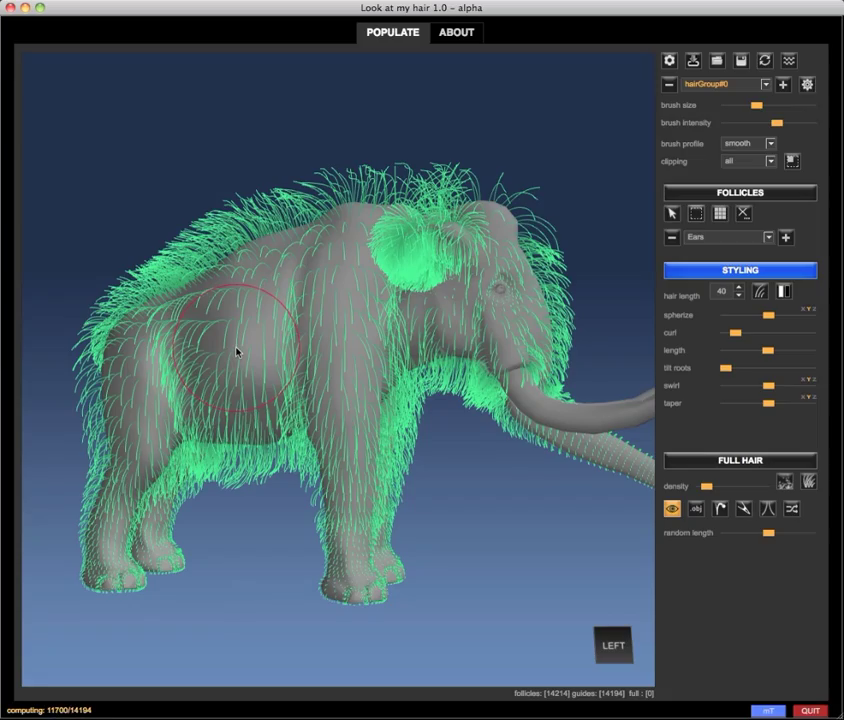
{"action": "mouse_move", "coordinate": [170, 94]}
{"action": "middle_mouse_down"}
{"action": "mouse_move", "coordinate": [328, 89]}
{"action": "mouse_move", "coordinate": [104, 94]}
{"action": "mouse_move", "coordinate": [438, 150]}
{"action": "mouse_move", "coordinate": [518, 339]}
{"action": "mouse_move", "coordinate": [495, 89]}
{"action": "mouse_move", "coordinate": [145, 87]}
{"action": "middle_mouse_up"}
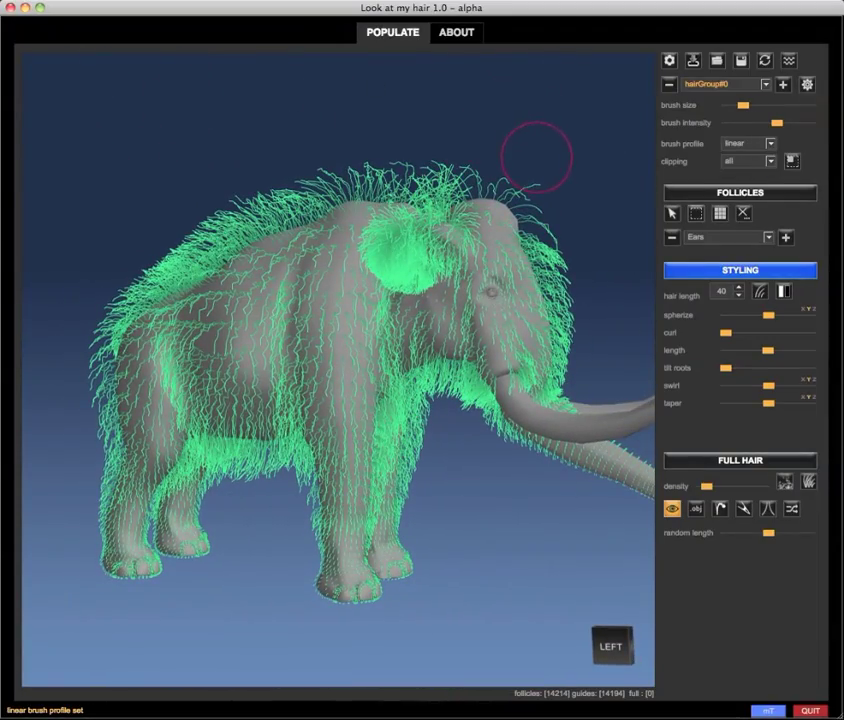
{"action": "mouse_move", "coordinate": [567, 168]}
{"action": "middle_mouse_down"}
{"action": "mouse_move", "coordinate": [398, 166]}
{"action": "mouse_move", "coordinate": [269, 188]}
{"action": "mouse_move", "coordinate": [648, 170]}
{"action": "mouse_move", "coordinate": [367, 429]}
{"action": "mouse_move", "coordinate": [452, 462]}
{"action": "mouse_move", "coordinate": [134, 437]}
{"action": "mouse_move", "coordinate": [107, 459]}
{"action": "mouse_move", "coordinate": [382, 448]}
{"action": "mouse_move", "coordinate": [646, 258]}
{"action": "middle_mouse_up"}
Clear the clipping selection and restrict clipping to the right foreleg nodes rCollar, rShldr and rForeArm.
{"action": "left_click", "coordinate": [738, 162]}
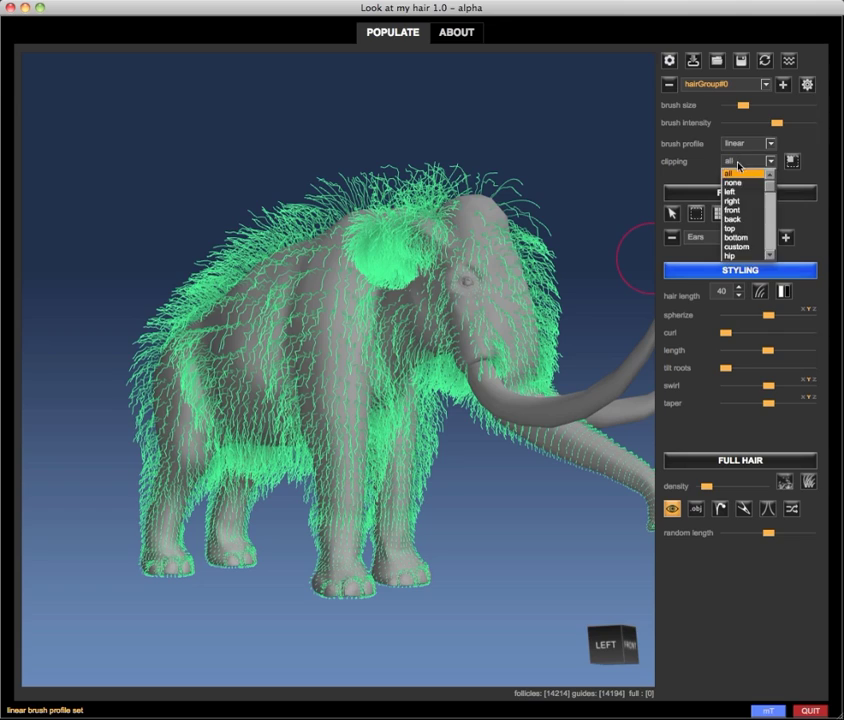
{"action": "left_click", "coordinate": [737, 183]}
{"action": "left_click", "coordinate": [742, 161]}
{"action": "left_click_drag", "start_coordinate": [768, 201], "coordinate": [773, 226]}
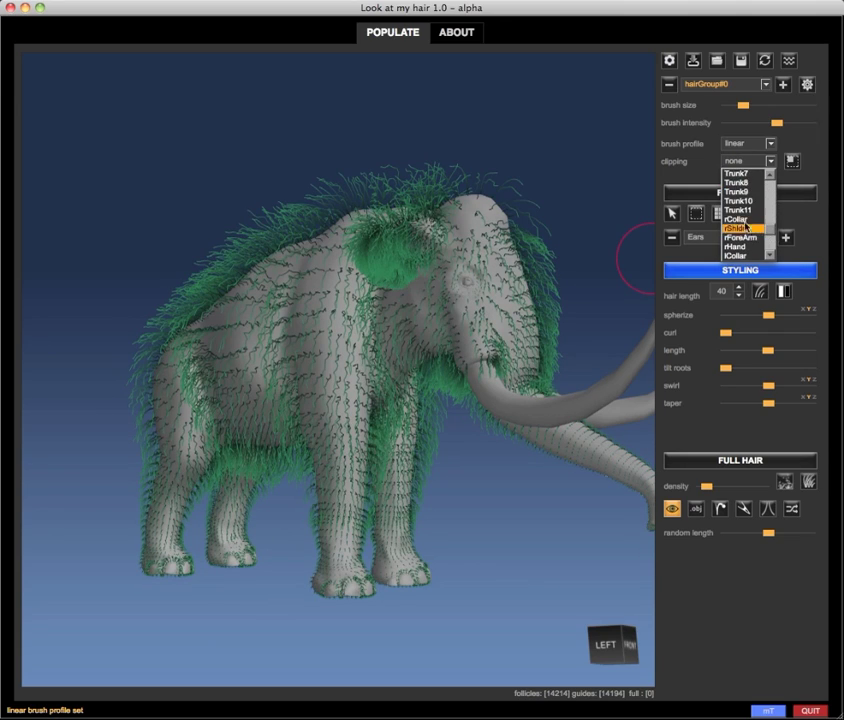
{"action": "left_click", "coordinate": [744, 220]}
{"action": "left_click", "coordinate": [743, 162]}
{"action": "left_click", "coordinate": [745, 227]}
{"action": "left_click", "coordinate": [743, 162]}
{"action": "left_click", "coordinate": [745, 236]}
Add the left foreleg nodes lCollar, lShldr and lForeArm to the clipping selection.
{"action": "left_click", "coordinate": [743, 162]}
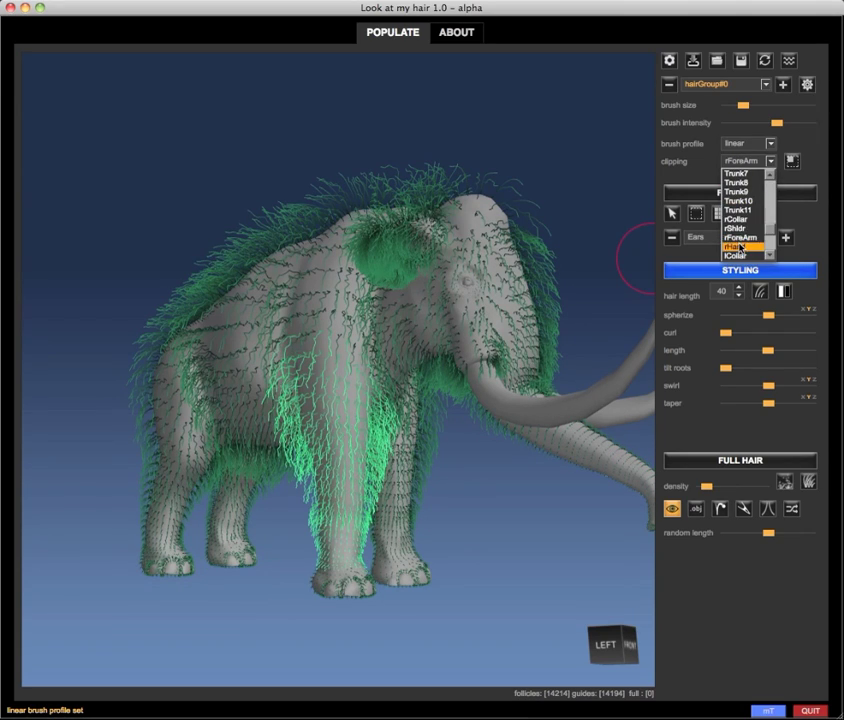
{"action": "left_click", "coordinate": [739, 255]}
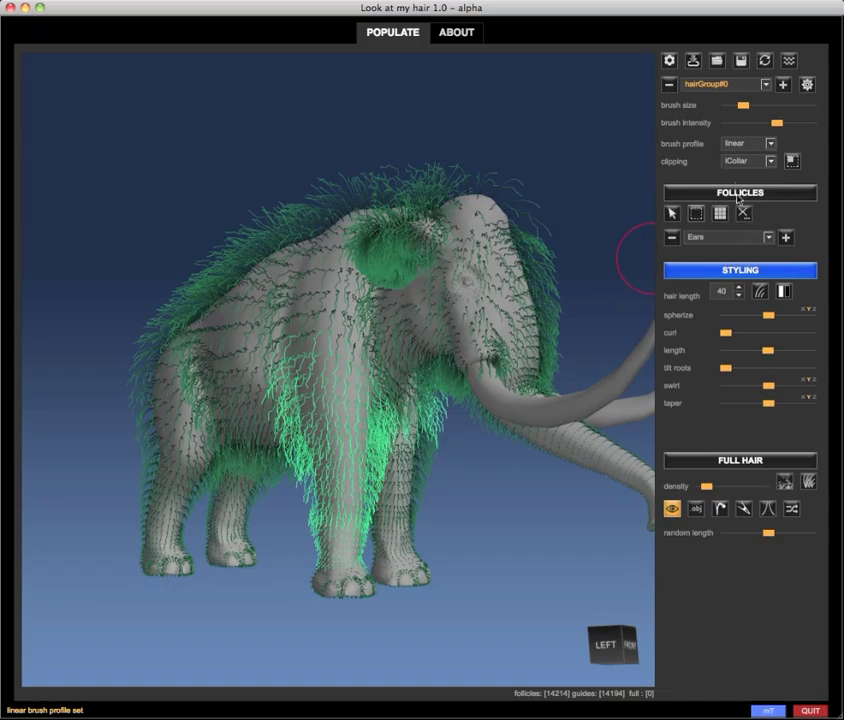
{"action": "left_click", "coordinate": [742, 162]}
{"action": "left_click", "coordinate": [768, 255]}
{"action": "left_click", "coordinate": [741, 219]}
{"action": "left_click", "coordinate": [741, 162]}
{"action": "left_click", "coordinate": [741, 228]}
Apply a slight spherize effect to the foreleg guide hairs.
{"action": "left_click_drag", "start_coordinate": [541, 339], "coordinate": [585, 350], "text": "alt"}
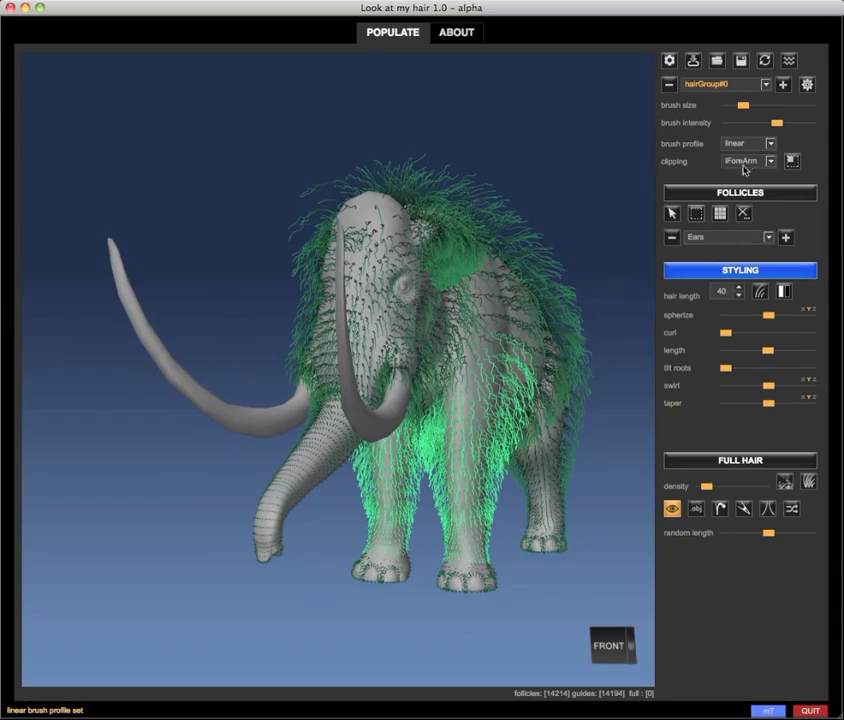
{"action": "left_click", "coordinate": [744, 163]}
{"action": "left_click_drag", "start_coordinate": [312, 175], "coordinate": [490, 430], "text": "alt"}
{"action": "mouse_move", "coordinate": [492, 428]}
{"action": "middle_mouse_down"}
{"action": "mouse_move", "coordinate": [217, 367]}
{"action": "mouse_move", "coordinate": [211, 292]}
{"action": "mouse_move", "coordinate": [450, 300]}
{"action": "mouse_move", "coordinate": [700, 252]}
{"action": "middle_mouse_up"}
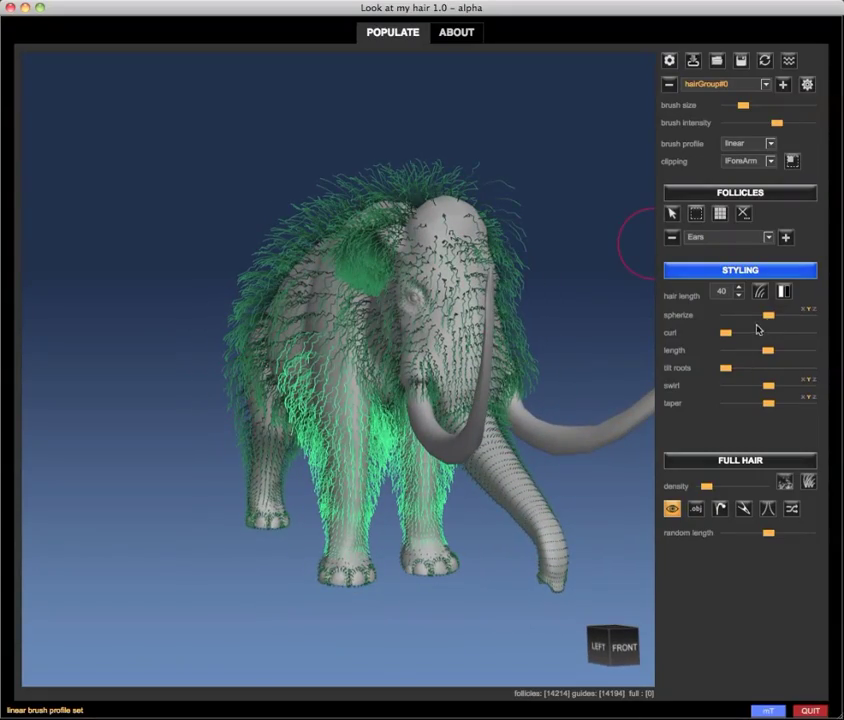
{"action": "left_click_drag", "start_coordinate": [780, 320], "coordinate": [788, 319]}
{"action": "left_click_drag", "start_coordinate": [465, 458], "coordinate": [760, 155], "text": "alt"}
Smooth the foreleg hair with a larger smooth brush.
{"action": "left_click", "coordinate": [758, 145]}
{"action": "left_click", "coordinate": [750, 168]}
{"action": "mouse_move", "coordinate": [247, 428]}
{"action": "middle_mouse_down"}
{"action": "mouse_move", "coordinate": [335, 377]}
{"action": "mouse_move", "coordinate": [141, 268]}
{"action": "mouse_move", "coordinate": [270, 370]}
{"action": "mouse_move", "coordinate": [300, 290]}
{"action": "mouse_move", "coordinate": [200, 250]}
{"action": "mouse_move", "coordinate": [420, 220]}
{"action": "mouse_move", "coordinate": [482, 240]}
{"action": "mouse_move", "coordinate": [370, 300]}
{"action": "mouse_move", "coordinate": [285, 257]}
{"action": "mouse_move", "coordinate": [206, 253]}
{"action": "mouse_move", "coordinate": [240, 263]}
{"action": "middle_mouse_up"}
Set clipping back to all and the brush profile to linear for combing the mammoth's rear.
{"action": "left_click", "coordinate": [740, 161]}
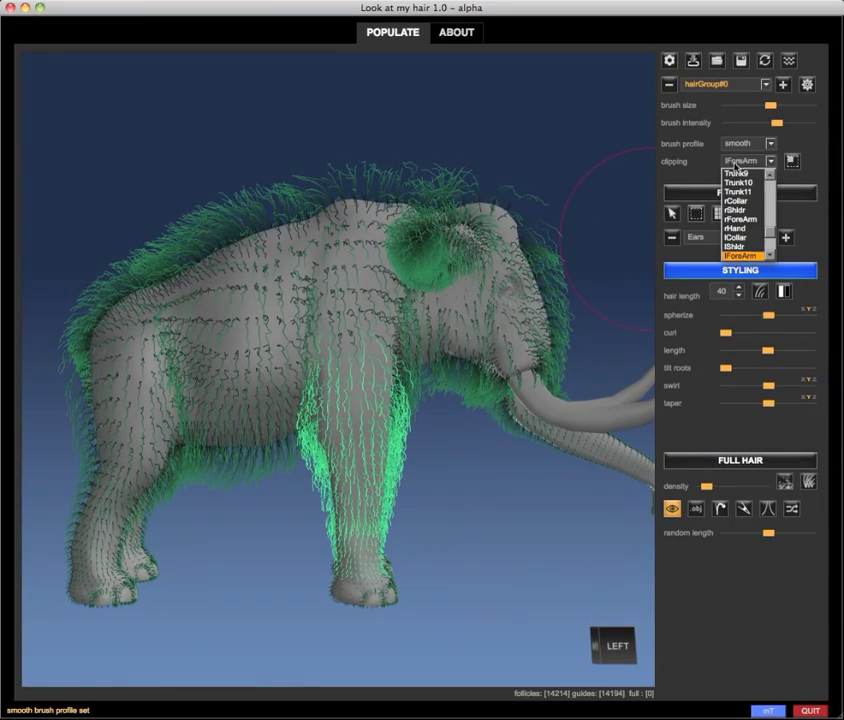
{"action": "scroll", "coordinate": [738, 172], "scroll_direction": "up", "scroll_amount": 10}
{"action": "left_click", "coordinate": [737, 172]}
{"action": "middle_click_drag", "start_coordinate": [578, 262], "coordinate": [372, 325]}
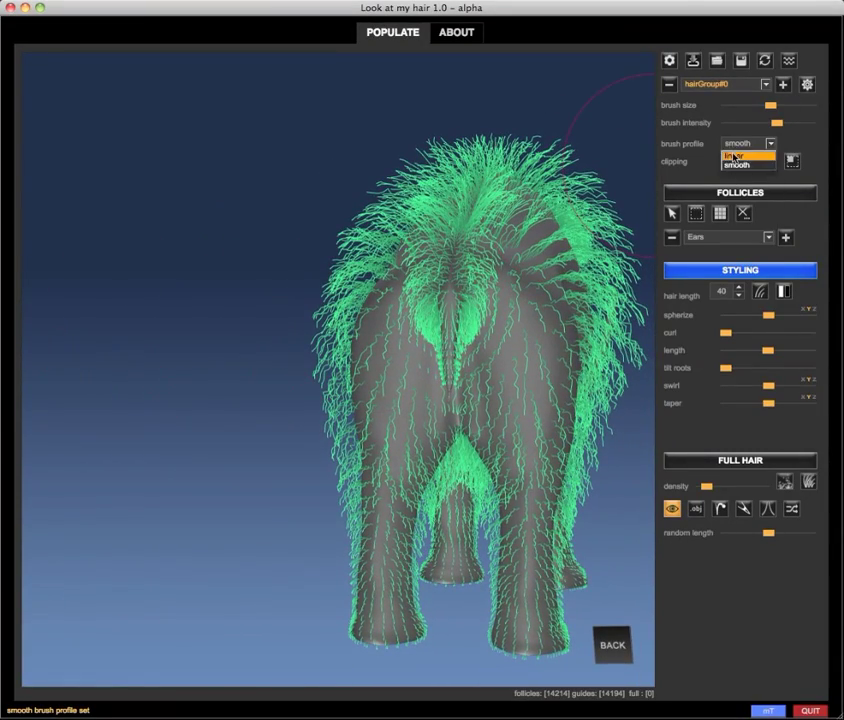
{"action": "left_click", "coordinate": [734, 156]}
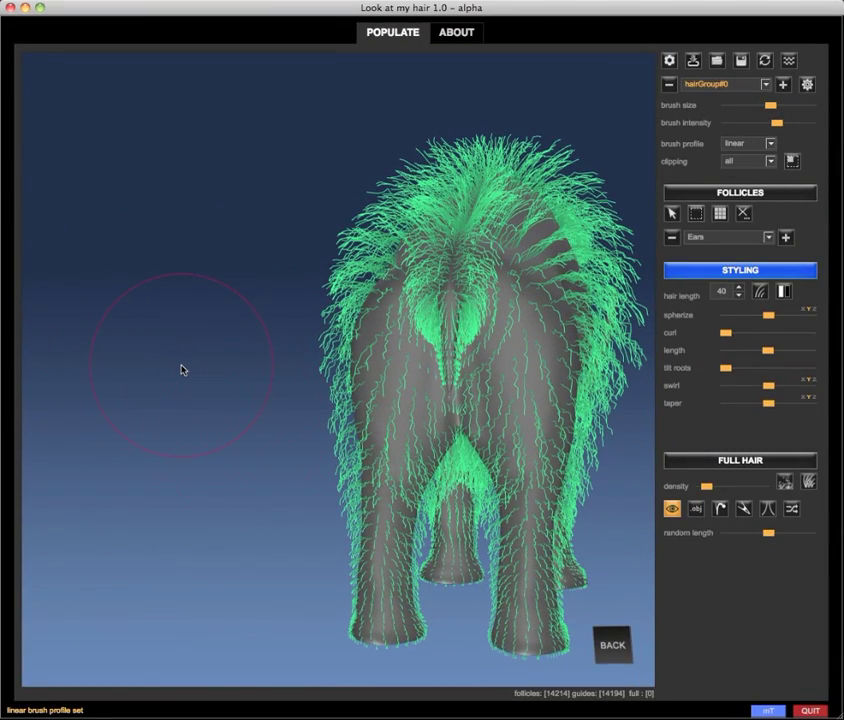
Comb the rear, back and head hair from all sides with the linear brush, reducing the brush size.
{"action": "middle_click_drag", "start_coordinate": [194, 343], "coordinate": [639, 390]}
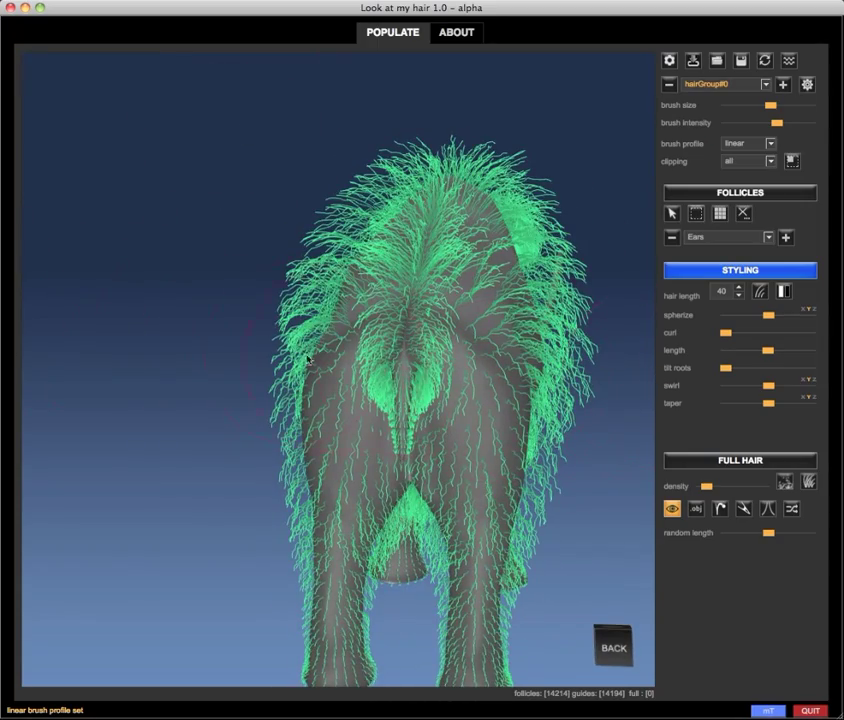
{"action": "middle_click_drag", "start_coordinate": [308, 359], "coordinate": [595, 439]}
{"action": "middle_click_drag", "start_coordinate": [488, 290], "coordinate": [399, 434]}
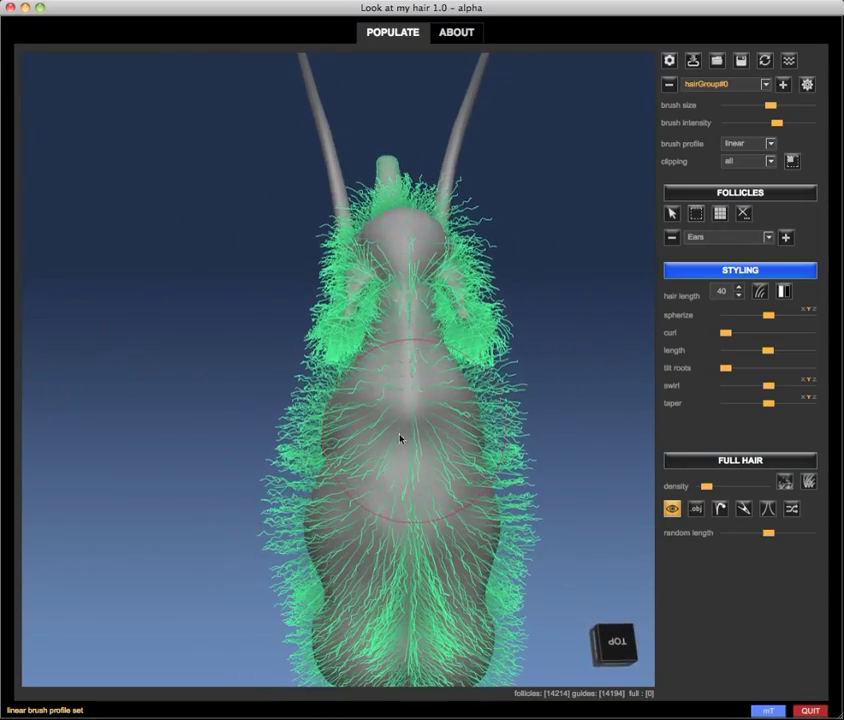
{"action": "middle_click_drag", "start_coordinate": [211, 599], "coordinate": [157, 355]}
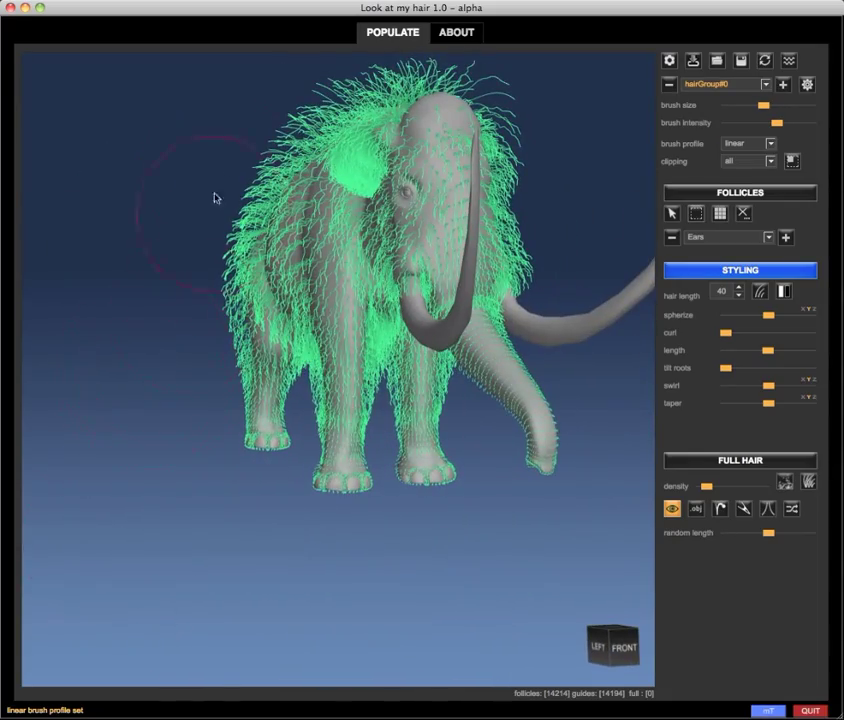
{"action": "middle_click_drag", "start_coordinate": [214, 197], "coordinate": [220, 590]}
{"action": "mouse_move", "coordinate": [458, 110]}
{"action": "middle_mouse_down"}
{"action": "mouse_move", "coordinate": [230, 264]}
{"action": "mouse_move", "coordinate": [188, 141]}
{"action": "middle_mouse_up"}
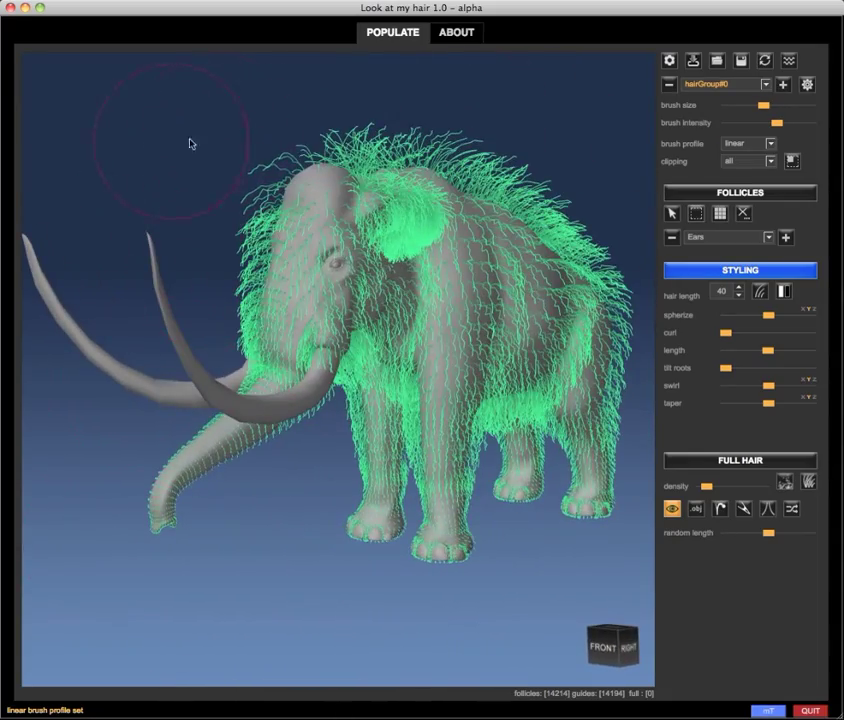
{"action": "middle_click_drag", "start_coordinate": [358, 141], "coordinate": [258, 150]}
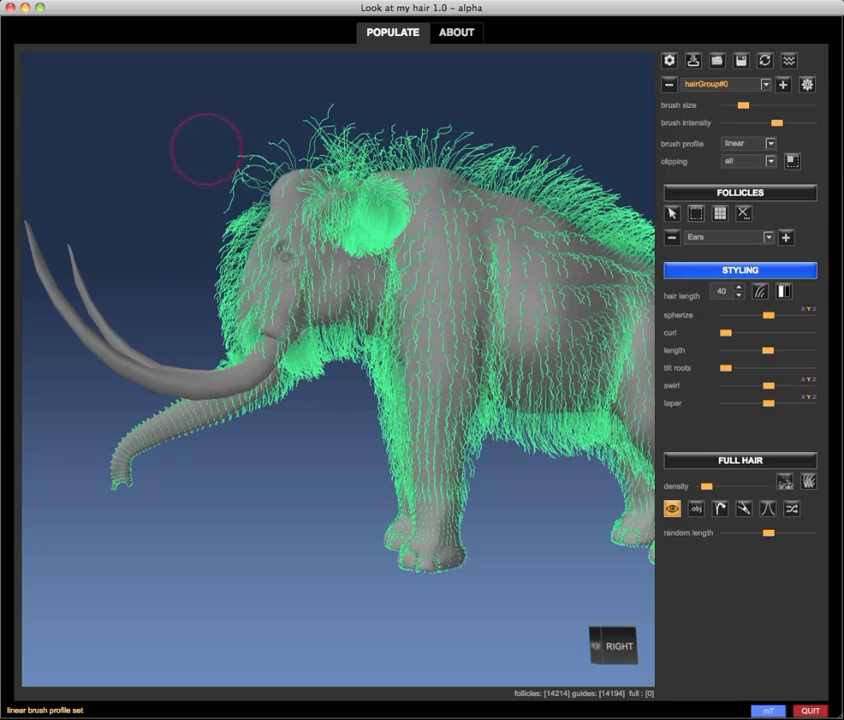
{"action": "mouse_move", "coordinate": [318, 97]}
{"action": "middle_mouse_down"}
{"action": "mouse_move", "coordinate": [273, 107]}
{"action": "mouse_move", "coordinate": [470, 205]}
{"action": "mouse_move", "coordinate": [499, 107]}
{"action": "mouse_move", "coordinate": [487, 170]}
{"action": "mouse_move", "coordinate": [245, 179]}
{"action": "mouse_move", "coordinate": [228, 202]}
{"action": "mouse_move", "coordinate": [162, 179]}
{"action": "mouse_move", "coordinate": [228, 470]}
{"action": "mouse_move", "coordinate": [382, 627]}
{"action": "mouse_move", "coordinate": [190, 475]}
{"action": "mouse_move", "coordinate": [211, 548]}
{"action": "mouse_move", "coordinate": [297, 258]}
{"action": "mouse_move", "coordinate": [405, 301]}
{"action": "mouse_move", "coordinate": [294, 345]}
{"action": "mouse_move", "coordinate": [320, 345]}
{"action": "mouse_move", "coordinate": [262, 335]}
{"action": "mouse_move", "coordinate": [533, 352]}
{"action": "mouse_move", "coordinate": [200, 330]}
{"action": "mouse_move", "coordinate": [185, 430]}
{"action": "mouse_move", "coordinate": [435, 511]}
{"action": "mouse_move", "coordinate": [422, 537]}
{"action": "mouse_move", "coordinate": [533, 522]}
{"action": "mouse_move", "coordinate": [143, 152]}
{"action": "middle_mouse_up"}
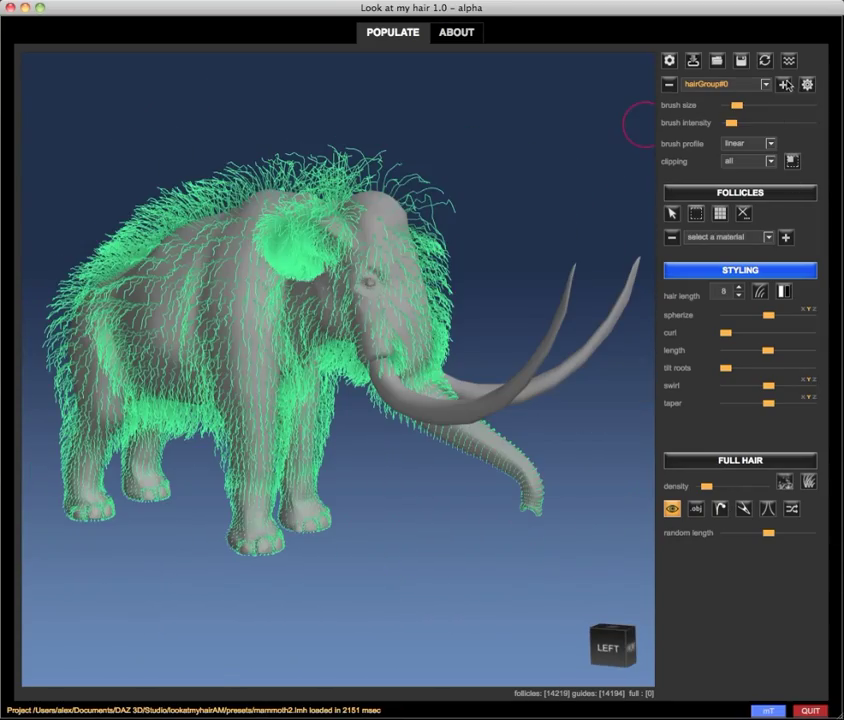
Create a new hair group and select the follicles along the trunk up to its base on the face.
{"action": "left_click", "coordinate": [784, 85]}
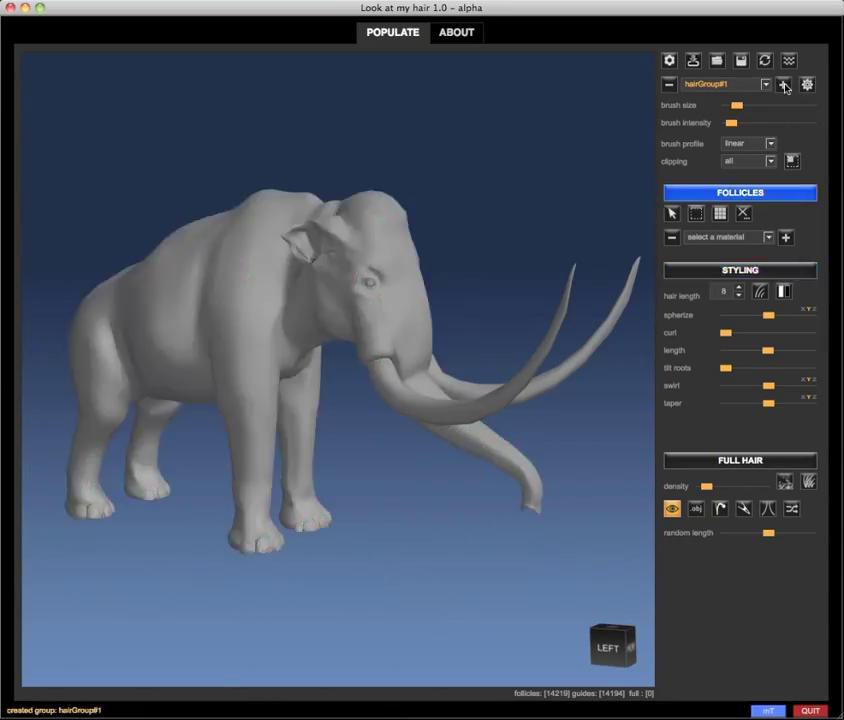
{"action": "left_click", "coordinate": [701, 244]}
{"action": "middle_click_drag", "start_coordinate": [512, 268], "coordinate": [310, 302]}
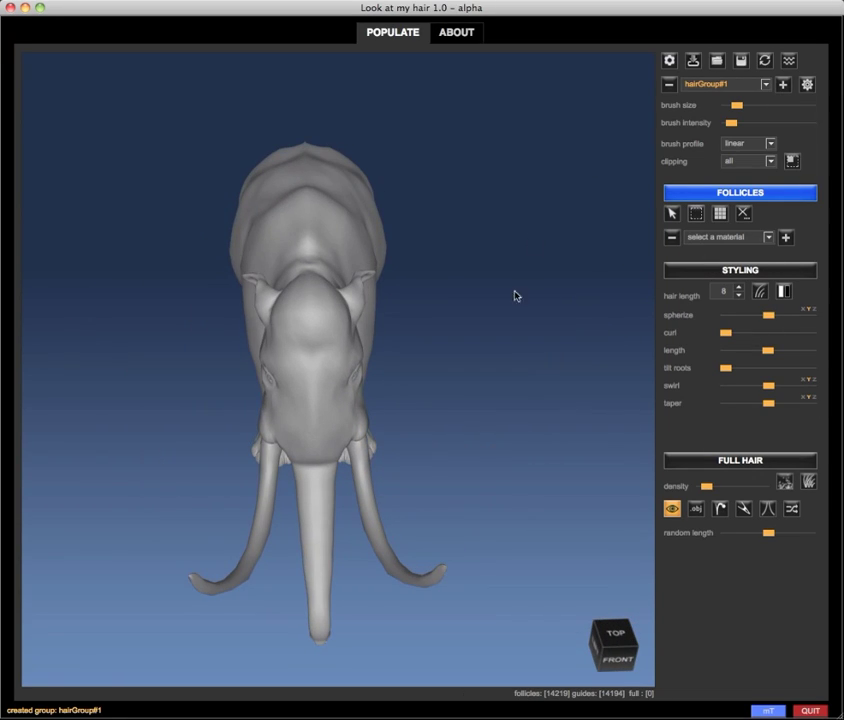
{"action": "left_click_drag", "start_coordinate": [287, 474], "coordinate": [341, 632]}
{"action": "middle_click_drag", "start_coordinate": [341, 632], "coordinate": [340, 390]}
{"action": "left_click_drag", "start_coordinate": [292, 113], "coordinate": [339, 245]}
{"action": "middle_click_drag", "start_coordinate": [441, 266], "coordinate": [420, 460]}
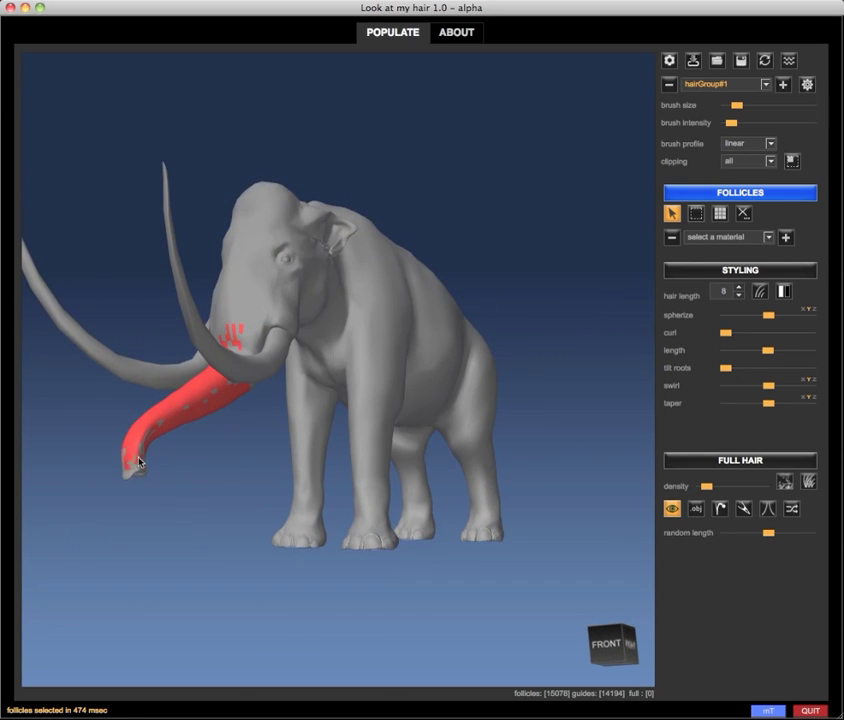
Add the follicles on both cheeks, around the eyes and over the forehead to the new group.
{"action": "middle_click_drag", "start_coordinate": [136, 458], "coordinate": [313, 402]}
{"action": "middle_click_drag", "start_coordinate": [250, 312], "coordinate": [415, 273]}
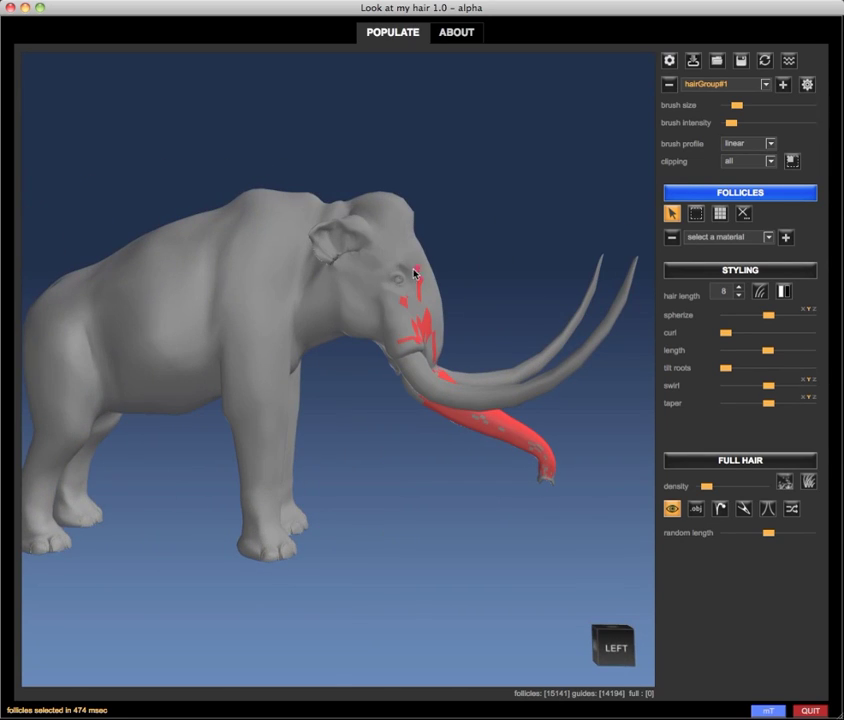
{"action": "mouse_move", "coordinate": [320, 325]}
{"action": "middle_mouse_down"}
{"action": "mouse_move", "coordinate": [398, 336]}
{"action": "mouse_move", "coordinate": [110, 340]}
{"action": "middle_mouse_up"}
{"action": "left_click_drag", "start_coordinate": [272, 305], "coordinate": [292, 341]}
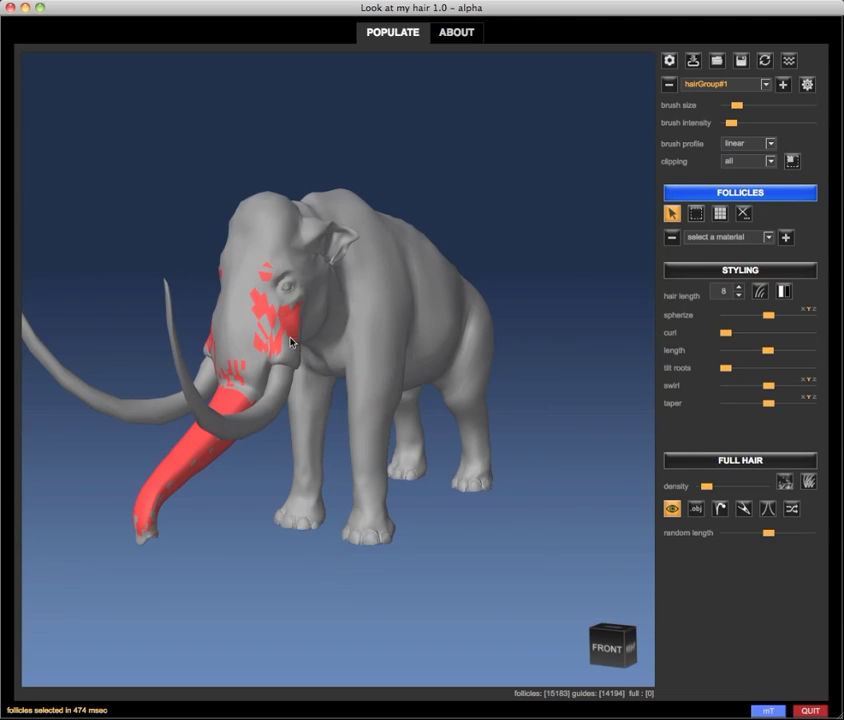
{"action": "middle_click_drag", "start_coordinate": [292, 341], "coordinate": [200, 330]}
{"action": "left_click_drag", "start_coordinate": [222, 330], "coordinate": [240, 299]}
{"action": "middle_click_drag", "start_coordinate": [241, 298], "coordinate": [337, 472]}
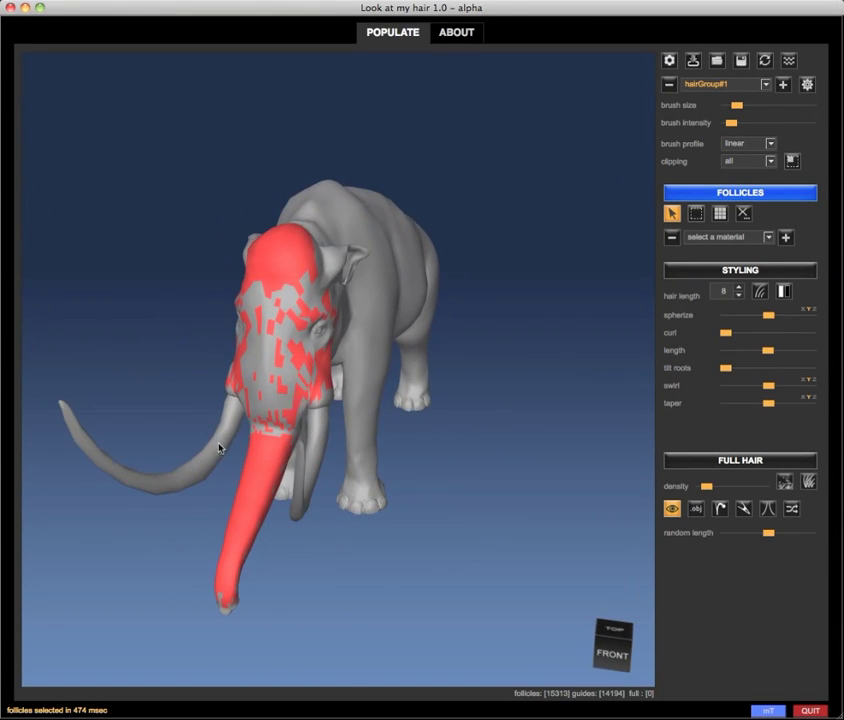
Extend the follicle selection to the back of the head and under the jaw.
{"action": "mouse_move", "coordinate": [220, 448]}
{"action": "middle_mouse_down"}
{"action": "mouse_move", "coordinate": [424, 382]}
{"action": "mouse_move", "coordinate": [365, 333]}
{"action": "mouse_move", "coordinate": [322, 353]}
{"action": "mouse_move", "coordinate": [300, 330]}
{"action": "mouse_move", "coordinate": [247, 324]}
{"action": "mouse_move", "coordinate": [265, 400]}
{"action": "mouse_move", "coordinate": [270, 388]}
{"action": "middle_mouse_up"}
{"action": "left_click_drag", "start_coordinate": [342, 208], "coordinate": [320, 220]}
{"action": "mouse_move", "coordinate": [320, 220]}
{"action": "middle_mouse_down"}
{"action": "mouse_move", "coordinate": [170, 230]}
{"action": "mouse_move", "coordinate": [330, 235]}
{"action": "middle_mouse_up"}
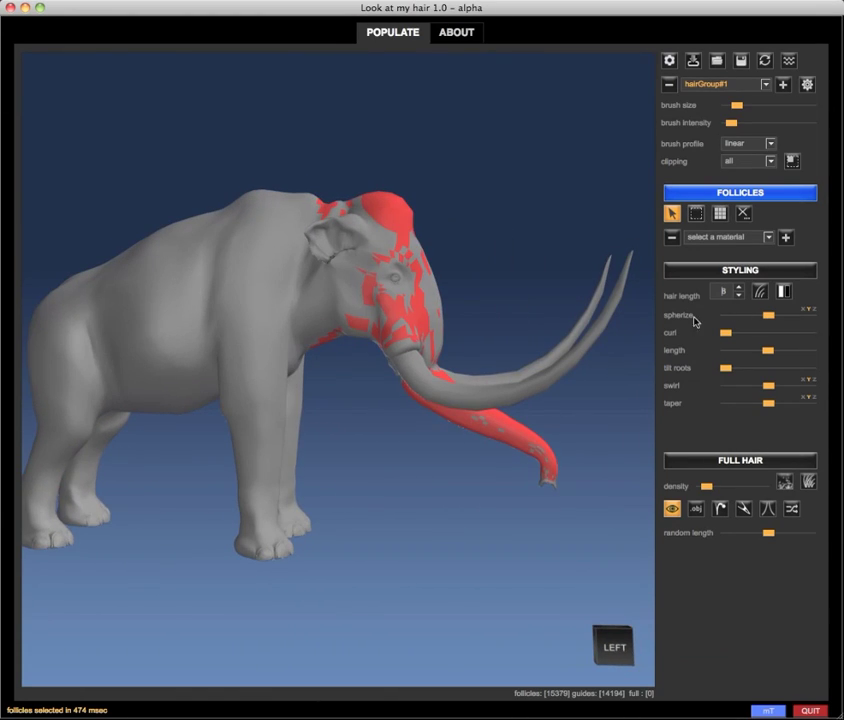
Generate guide hairs of length 40 for the new group and spherize them along the Y and Z axes.
{"action": "left_click", "coordinate": [760, 292]}
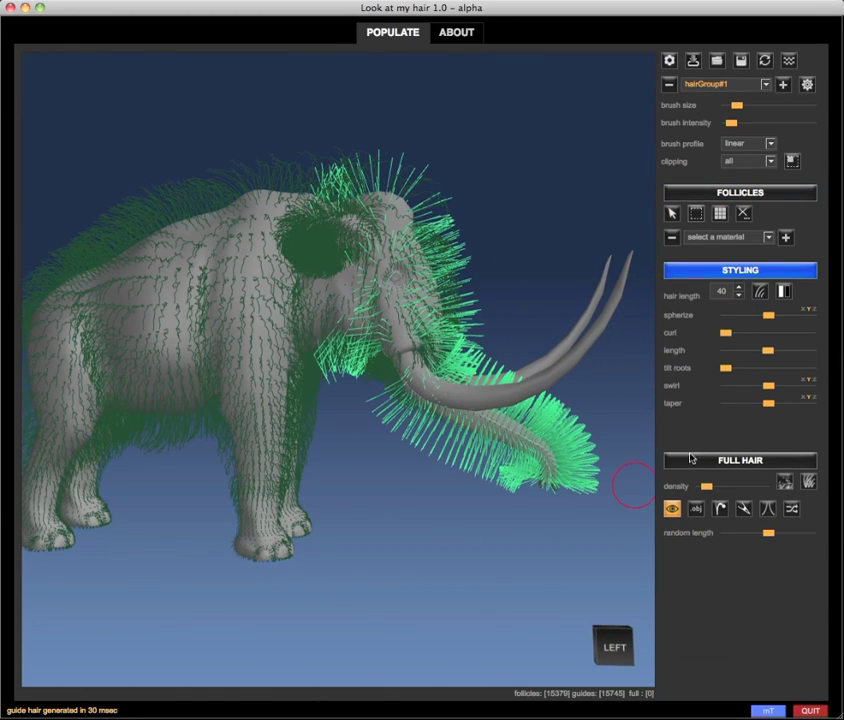
{"action": "left_click_drag", "start_coordinate": [795, 319], "coordinate": [779, 319]}
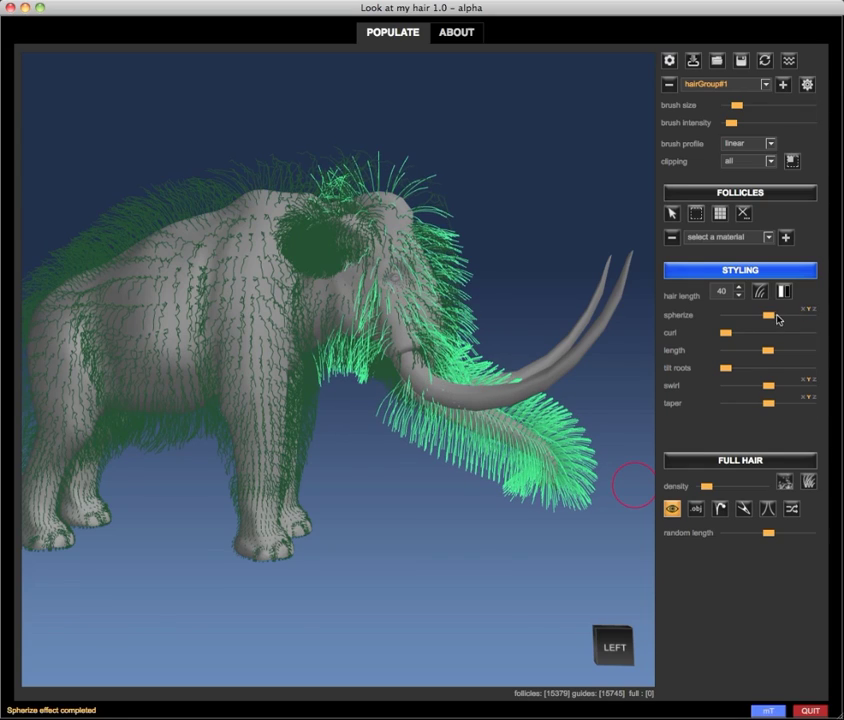
{"action": "left_click", "coordinate": [765, 317]}
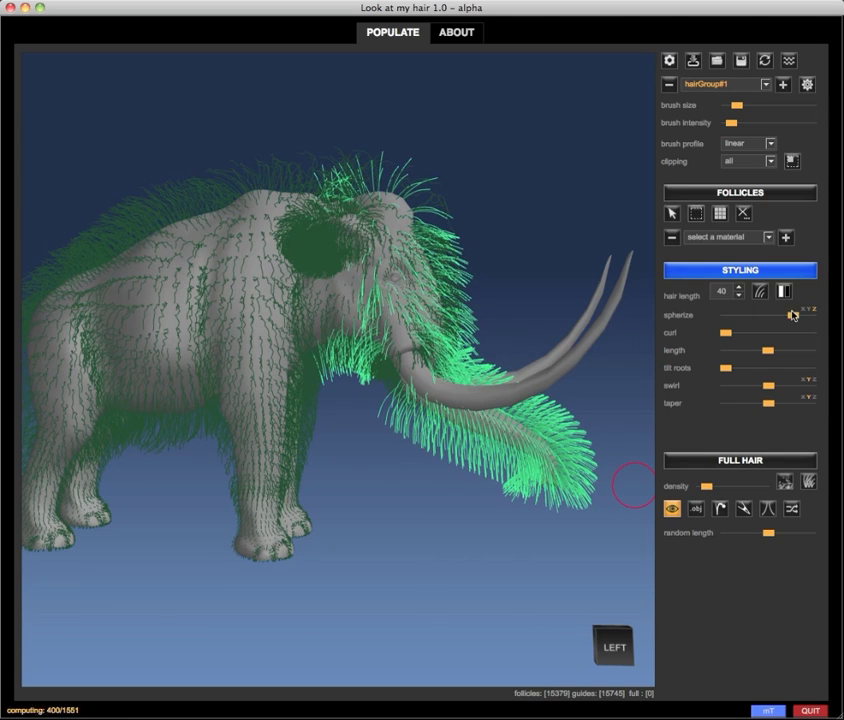
{"action": "left_click_drag", "start_coordinate": [792, 315], "coordinate": [762, 319]}
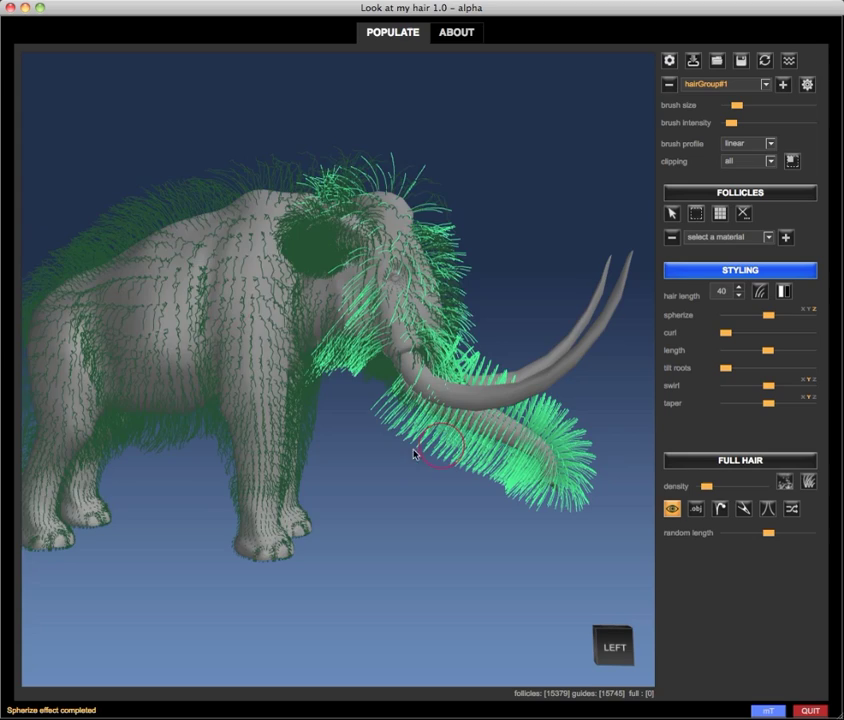
Flatten the trunk hair with a large smooth brush at a higher brush intensity.
{"action": "left_click_drag", "start_coordinate": [414, 454], "coordinate": [430, 442], "text": "alt"}
{"action": "left_click", "coordinate": [737, 164]}
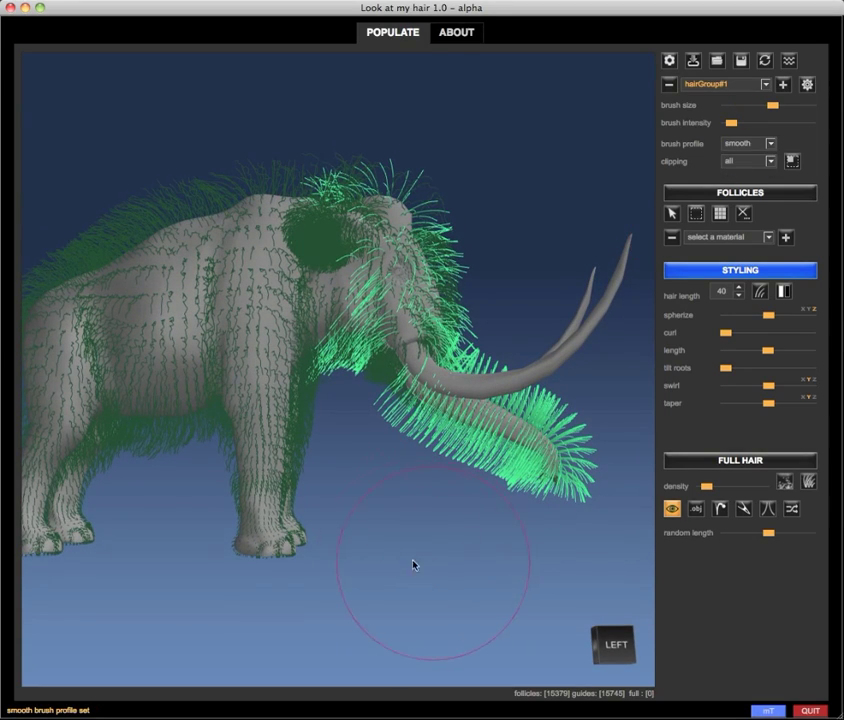
{"action": "left_click_drag", "start_coordinate": [413, 565], "coordinate": [404, 574], "text": "alt"}
{"action": "left_click_drag", "start_coordinate": [507, 480], "coordinate": [504, 490]}
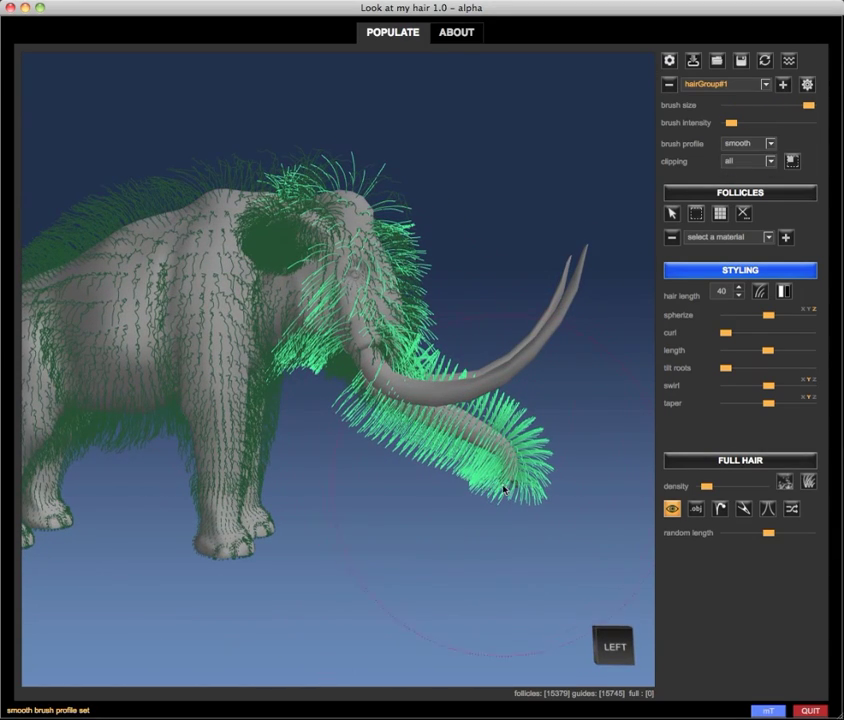
{"action": "left_click_drag", "start_coordinate": [758, 122], "coordinate": [762, 122]}
{"action": "mouse_move", "coordinate": [497, 420]}
{"action": "left_mouse_down"}
{"action": "mouse_move", "coordinate": [430, 398]}
{"action": "mouse_move", "coordinate": [428, 414]}
{"action": "mouse_move", "coordinate": [466, 474]}
{"action": "left_mouse_up"}
{"action": "mouse_move", "coordinate": [450, 410]}
{"action": "left_mouse_down"}
{"action": "mouse_move", "coordinate": [486, 471]}
{"action": "mouse_move", "coordinate": [440, 486]}
{"action": "mouse_move", "coordinate": [500, 497]}
{"action": "left_mouse_up"}
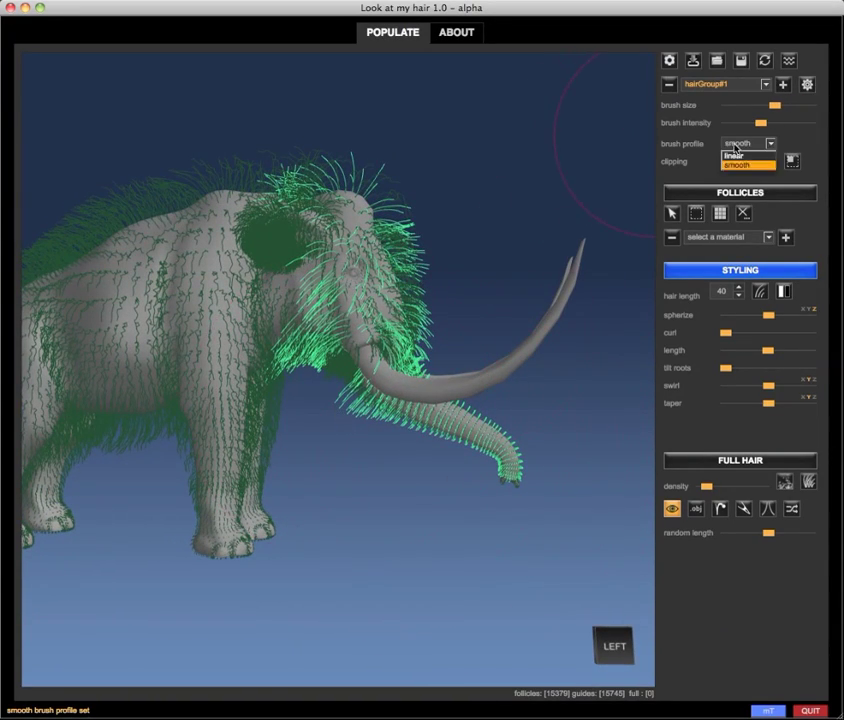
Switch the brush profile to linear and comb the face, chin and trunk hair from several sides.
{"action": "left_click", "coordinate": [734, 155]}
{"action": "left_click_drag", "start_coordinate": [253, 395], "coordinate": [160, 420], "text": "alt"}
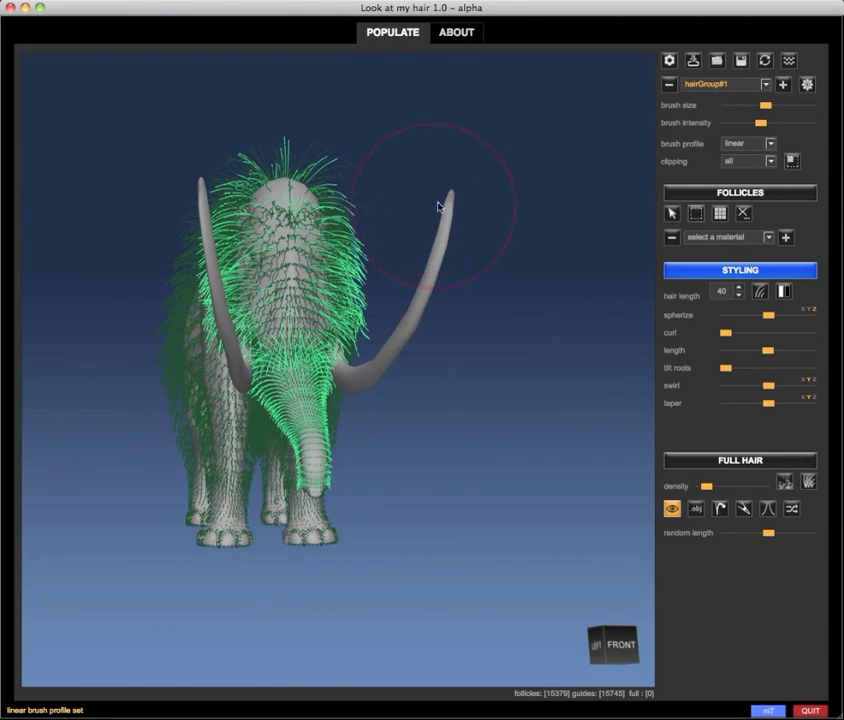
{"action": "left_click_drag", "start_coordinate": [375, 128], "coordinate": [100, 298]}
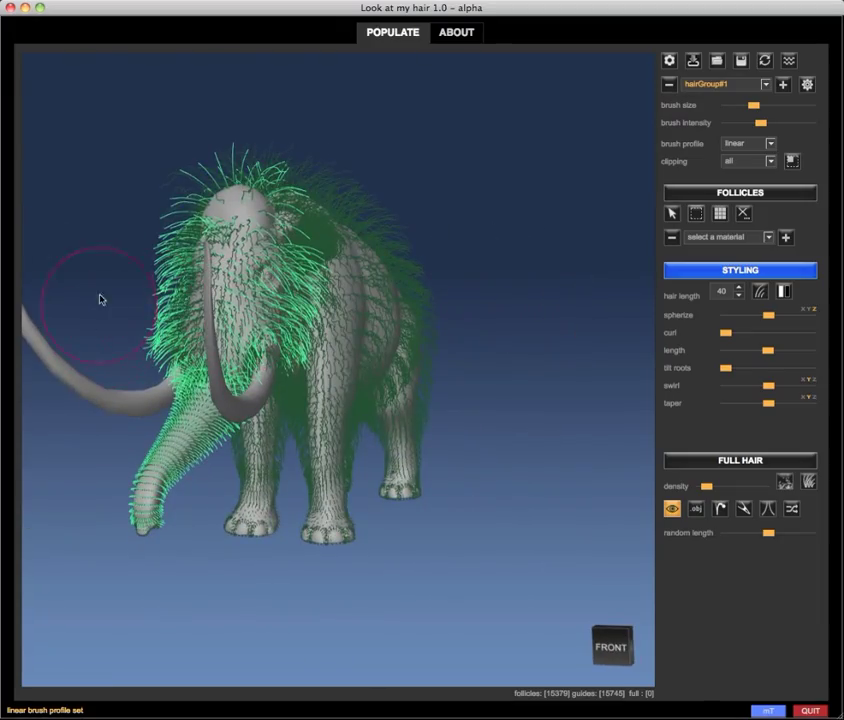
{"action": "mouse_move", "coordinate": [128, 162]}
{"action": "left_mouse_down"}
{"action": "mouse_move", "coordinate": [260, 415]}
{"action": "mouse_move", "coordinate": [269, 463]}
{"action": "left_mouse_up"}
{"action": "right_click_drag", "start_coordinate": [269, 463], "coordinate": [341, 505], "text": "alt"}
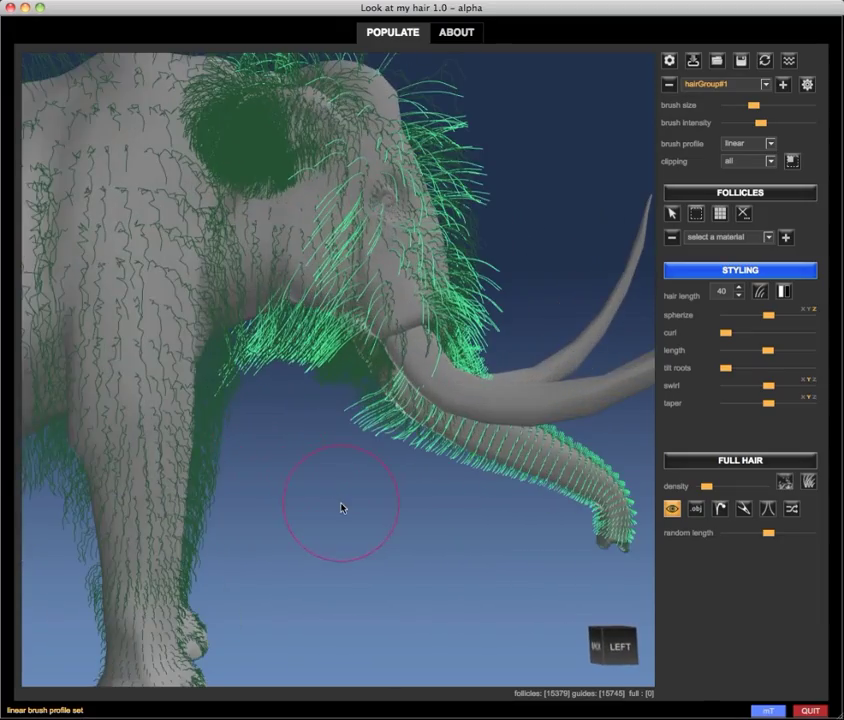
{"action": "left_click_drag", "start_coordinate": [341, 505], "coordinate": [157, 347], "text": "alt"}
{"action": "scroll", "coordinate": [300, 446], "scroll_direction": "down", "scroll_amount": 5}
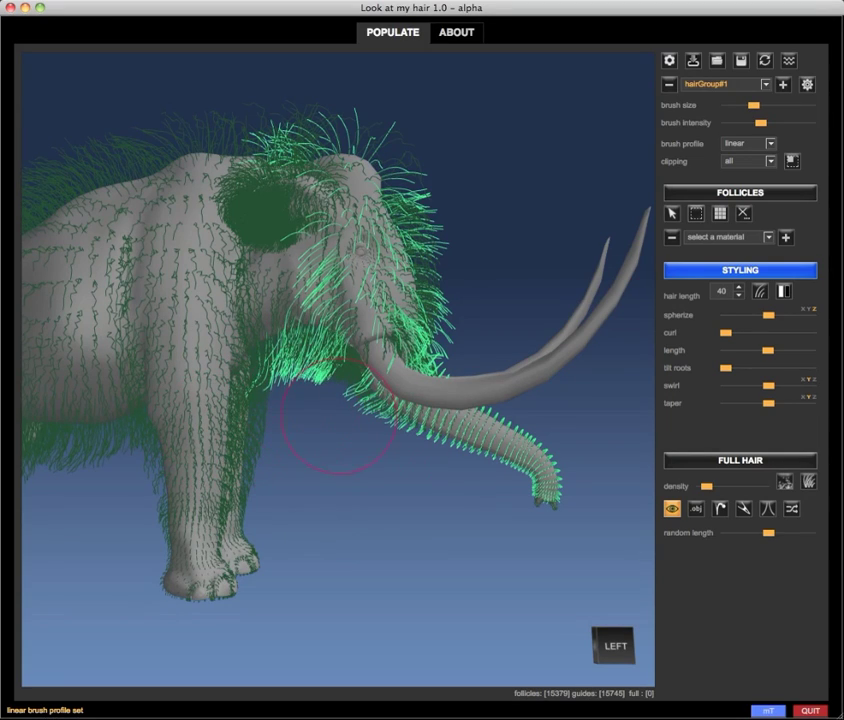
Tilt the roots of the group's hair, and curl only the head hair by setting clipping to head.
{"action": "left_click_drag", "start_coordinate": [728, 369], "coordinate": [716, 366]}
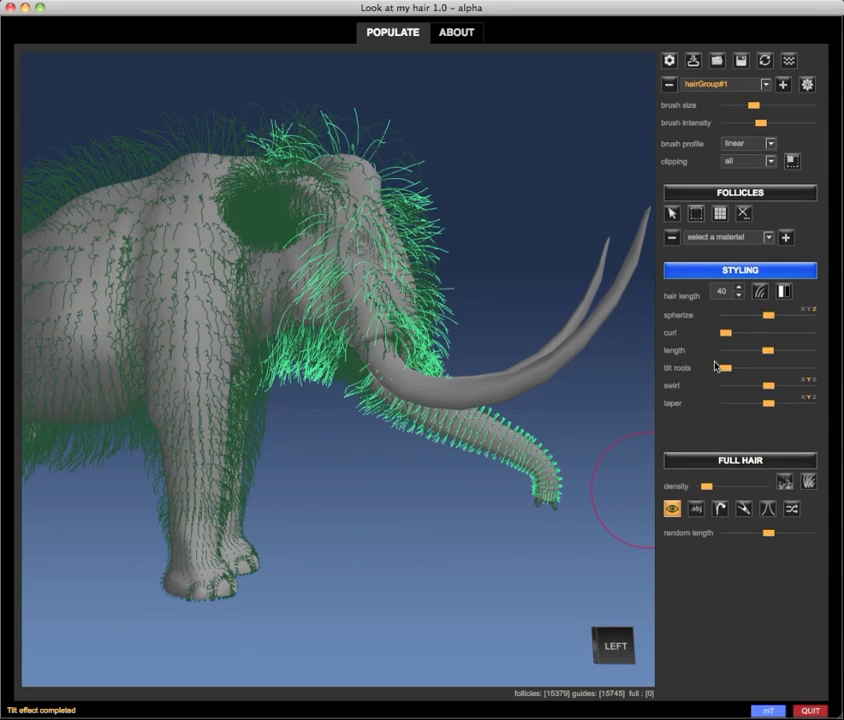
{"action": "left_click", "coordinate": [748, 161]}
{"action": "scroll", "coordinate": [760, 220], "scroll_direction": "down", "scroll_amount": 3}
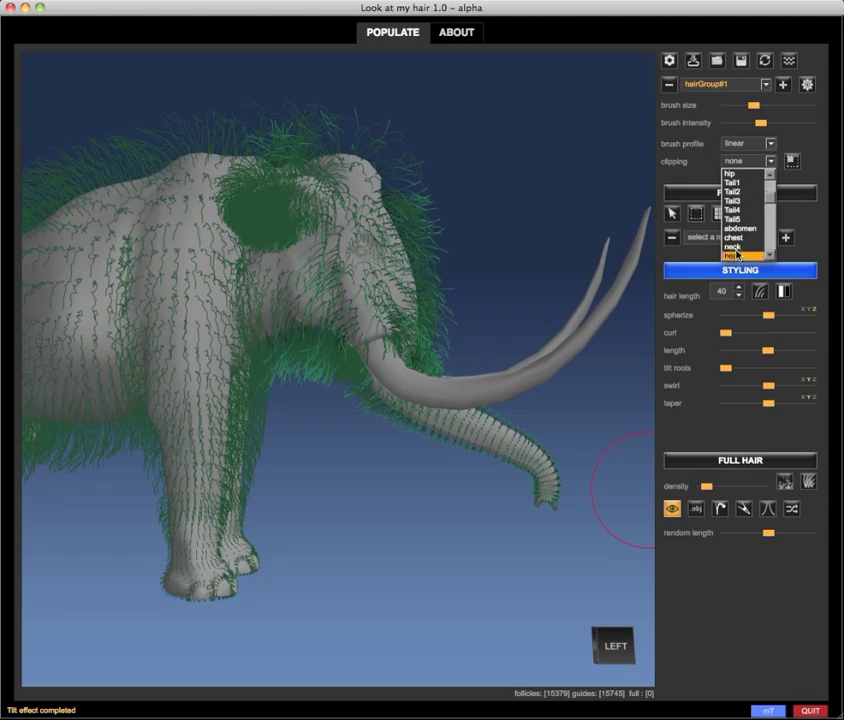
{"action": "left_click", "coordinate": [745, 254]}
{"action": "left_click", "coordinate": [729, 334]}
Smooth the curled hair on both sides of the head using the smooth brush profile.
{"action": "middle_click_drag", "start_coordinate": [362, 315], "coordinate": [397, 312]}
{"action": "scroll", "coordinate": [360, 172], "scroll_direction": "up", "scroll_amount": 3}
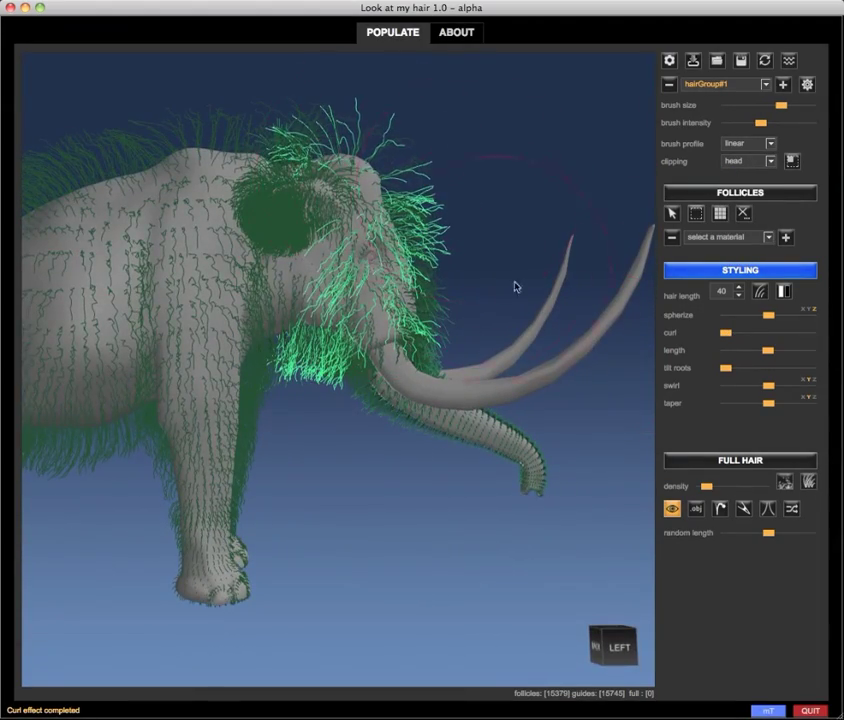
{"action": "mouse_move", "coordinate": [514, 286]}
{"action": "middle_mouse_down"}
{"action": "mouse_move", "coordinate": [390, 288]}
{"action": "mouse_move", "coordinate": [490, 262]}
{"action": "middle_mouse_up"}
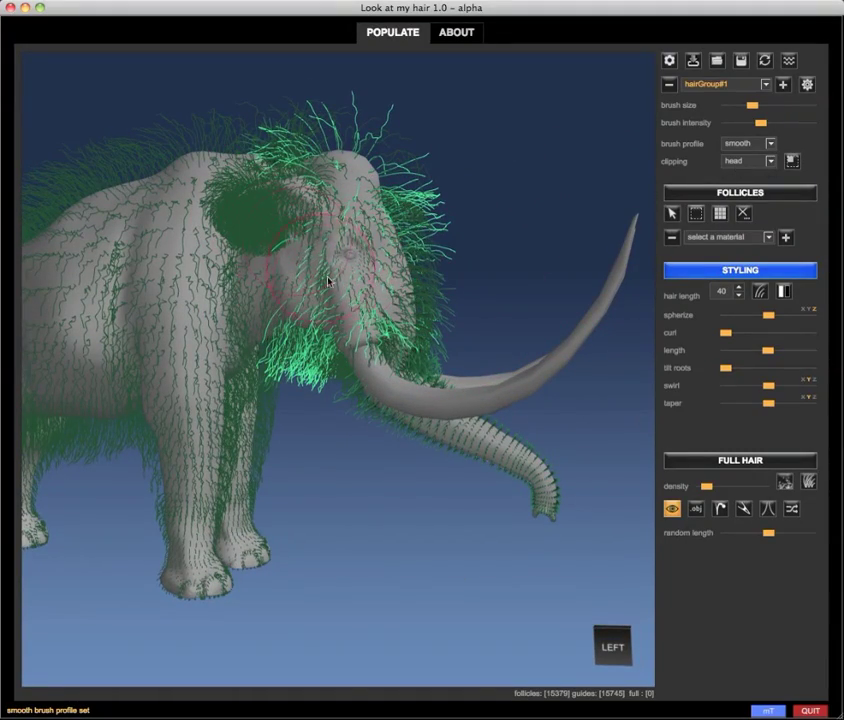
{"action": "left_click_drag", "start_coordinate": [324, 279], "coordinate": [185, 285]}
{"action": "left_click_drag", "start_coordinate": [243, 345], "coordinate": [289, 255]}
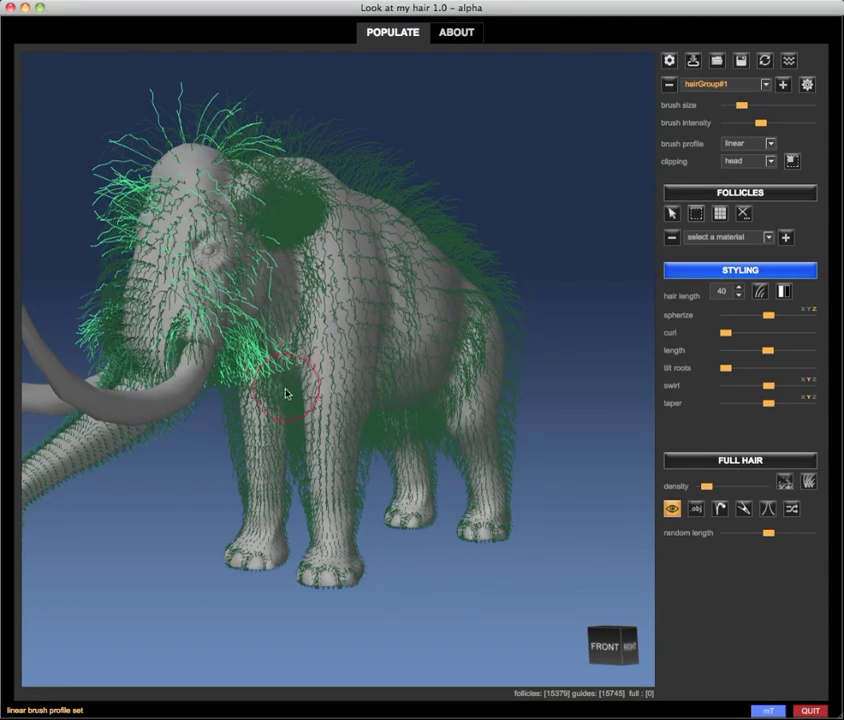
Comb the hair on the head, cheeks and chin with a small linear brush.
{"action": "left_click_drag", "start_coordinate": [193, 463], "coordinate": [154, 375]}
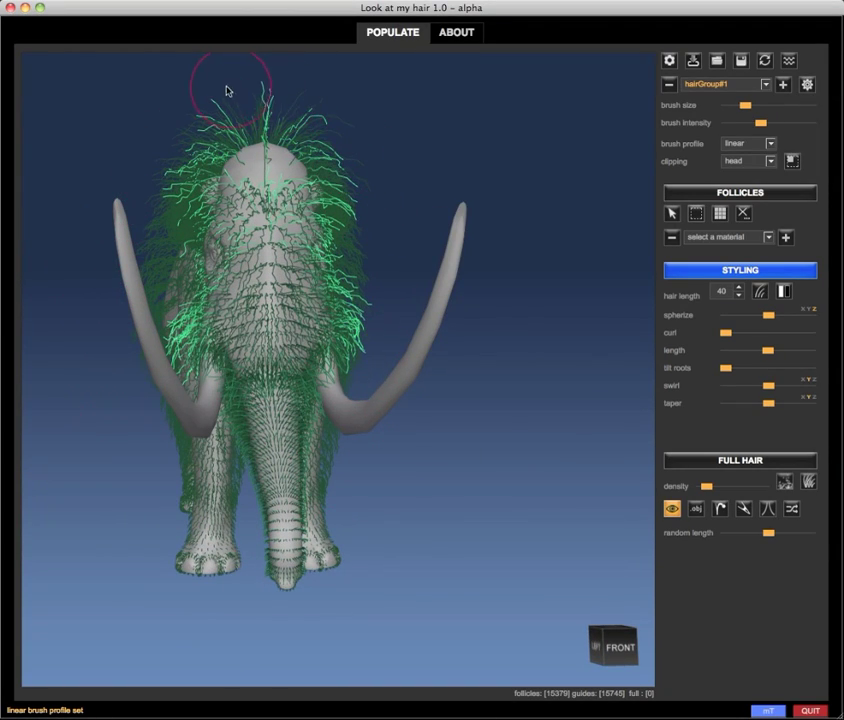
{"action": "mouse_move", "coordinate": [226, 89]}
{"action": "left_mouse_down"}
{"action": "mouse_move", "coordinate": [292, 235]}
{"action": "mouse_move", "coordinate": [420, 430]}
{"action": "mouse_move", "coordinate": [283, 452]}
{"action": "mouse_move", "coordinate": [311, 447]}
{"action": "mouse_move", "coordinate": [296, 514]}
{"action": "mouse_move", "coordinate": [330, 488]}
{"action": "mouse_move", "coordinate": [370, 430]}
{"action": "mouse_move", "coordinate": [486, 349]}
{"action": "mouse_move", "coordinate": [313, 478]}
{"action": "mouse_move", "coordinate": [360, 424]}
{"action": "left_mouse_up"}
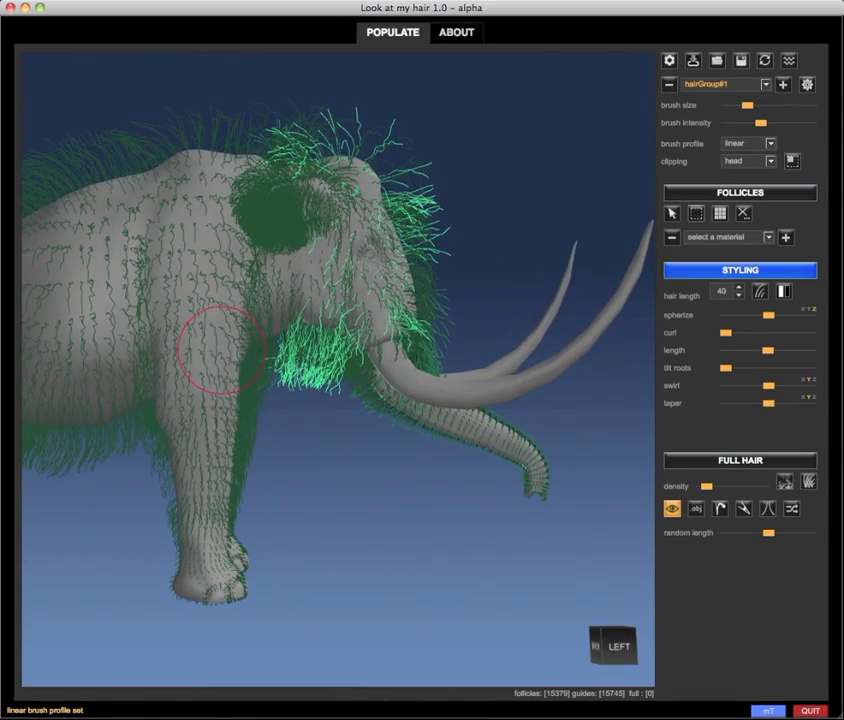
{"action": "mouse_move", "coordinate": [230, 365]}
{"action": "left_mouse_down"}
{"action": "mouse_move", "coordinate": [291, 448]}
{"action": "mouse_move", "coordinate": [296, 494]}
{"action": "mouse_move", "coordinate": [222, 565]}
{"action": "mouse_move", "coordinate": [181, 572]}
{"action": "mouse_move", "coordinate": [440, 172]}
{"action": "left_mouse_up"}
{"action": "left_click_drag", "start_coordinate": [428, 113], "coordinate": [265, 330]}
Set clipping back to all and comb the chin, upper trunk and face hair with the linear brush.
{"action": "left_click", "coordinate": [736, 162]}
{"action": "left_click", "coordinate": [733, 174]}
{"action": "mouse_move", "coordinate": [185, 525]}
{"action": "left_mouse_down"}
{"action": "mouse_move", "coordinate": [282, 433]}
{"action": "mouse_move", "coordinate": [311, 431]}
{"action": "mouse_move", "coordinate": [345, 452]}
{"action": "mouse_move", "coordinate": [349, 440]}
{"action": "left_mouse_up"}
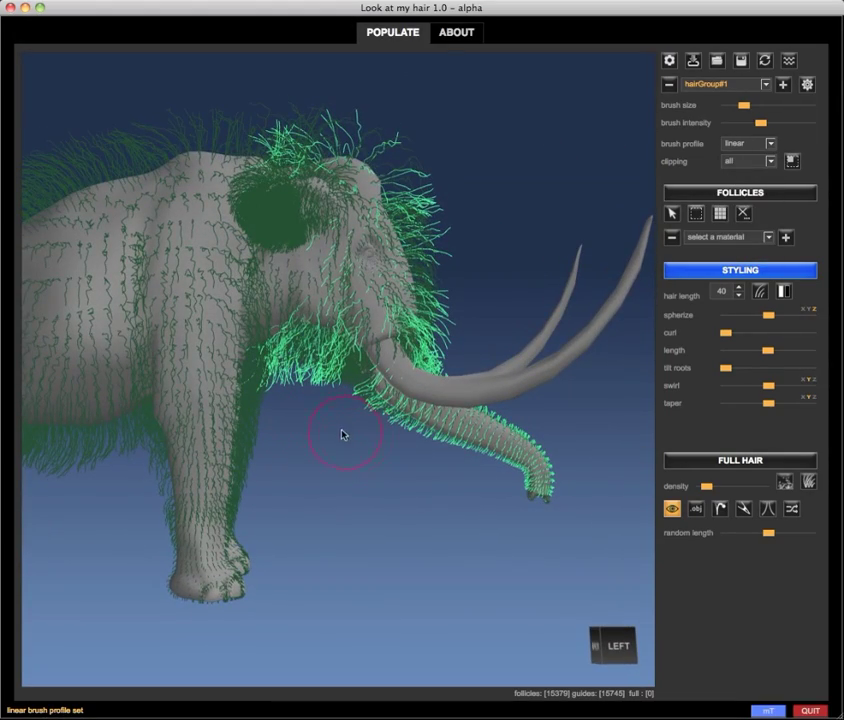
{"action": "left_click_drag", "start_coordinate": [323, 478], "coordinate": [287, 506]}
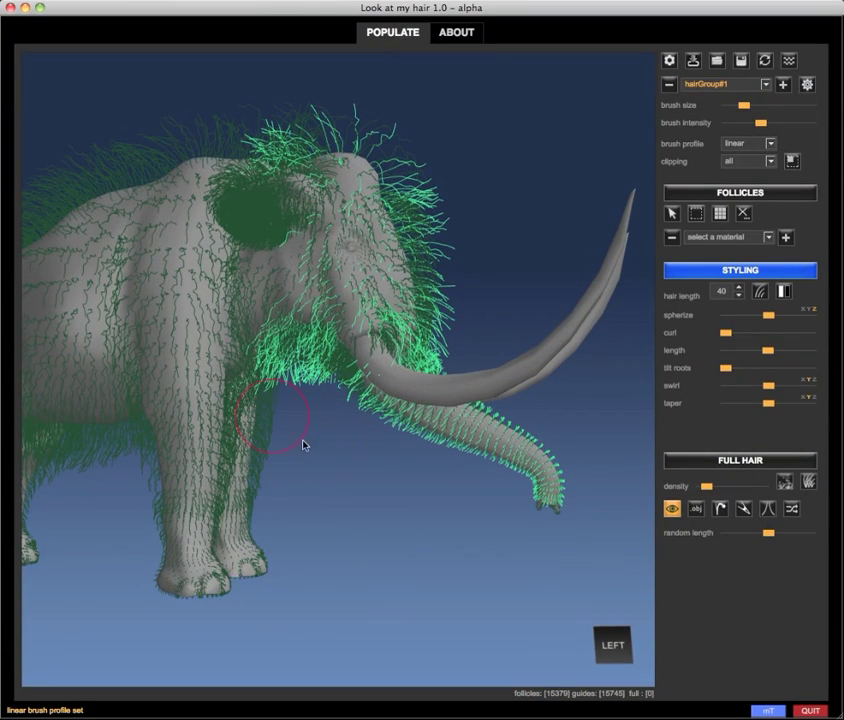
{"action": "left_click_drag", "start_coordinate": [304, 445], "coordinate": [591, 408]}
{"action": "left_click", "coordinate": [739, 166]}
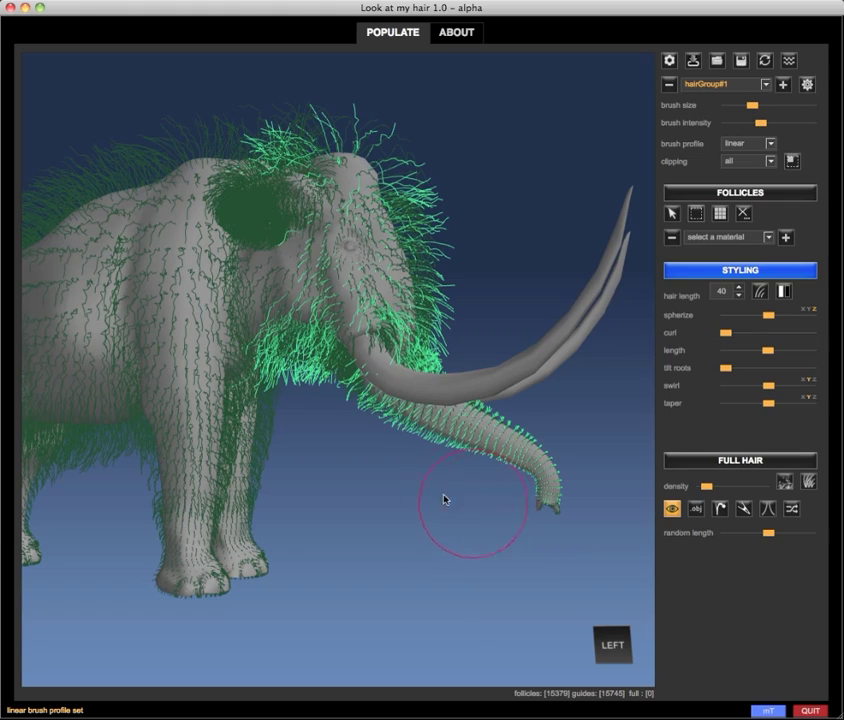
{"action": "mouse_move", "coordinate": [389, 481]}
{"action": "left_mouse_down"}
{"action": "mouse_move", "coordinate": [546, 358]}
{"action": "mouse_move", "coordinate": [493, 290]}
{"action": "left_mouse_up"}
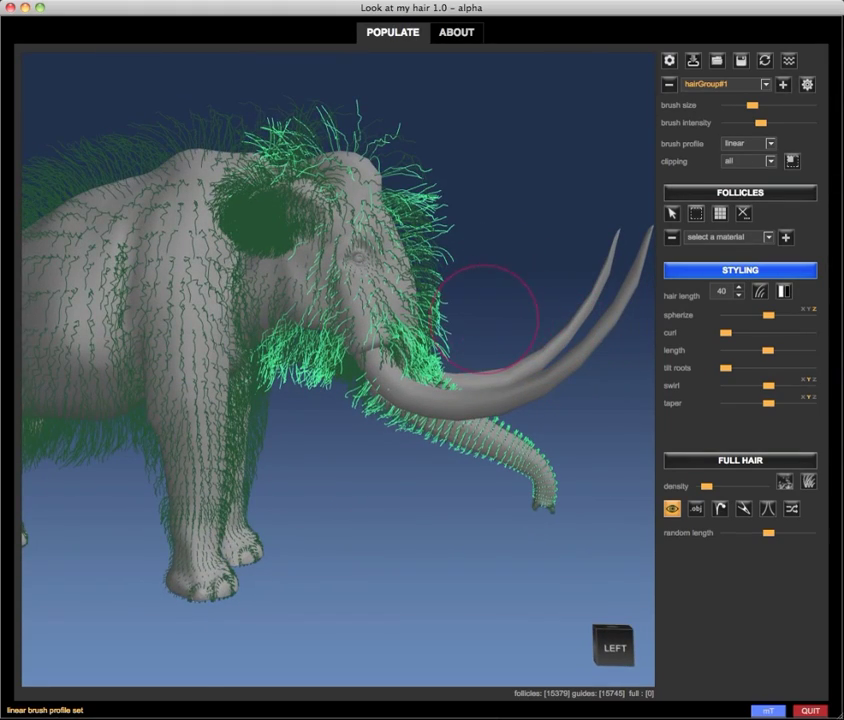
Comb the hair along the front of the face closer to the head and save the project as mammoth3.lmh.
{"action": "mouse_move", "coordinate": [466, 250]}
{"action": "left_mouse_down"}
{"action": "mouse_move", "coordinate": [460, 246]}
{"action": "mouse_move", "coordinate": [492, 246]}
{"action": "left_mouse_up"}
{"action": "mouse_move", "coordinate": [384, 265]}
{"action": "left_mouse_down"}
{"action": "mouse_move", "coordinate": [452, 179]}
{"action": "mouse_move", "coordinate": [66, 405]}
{"action": "mouse_move", "coordinate": [54, 175]}
{"action": "left_mouse_up"}
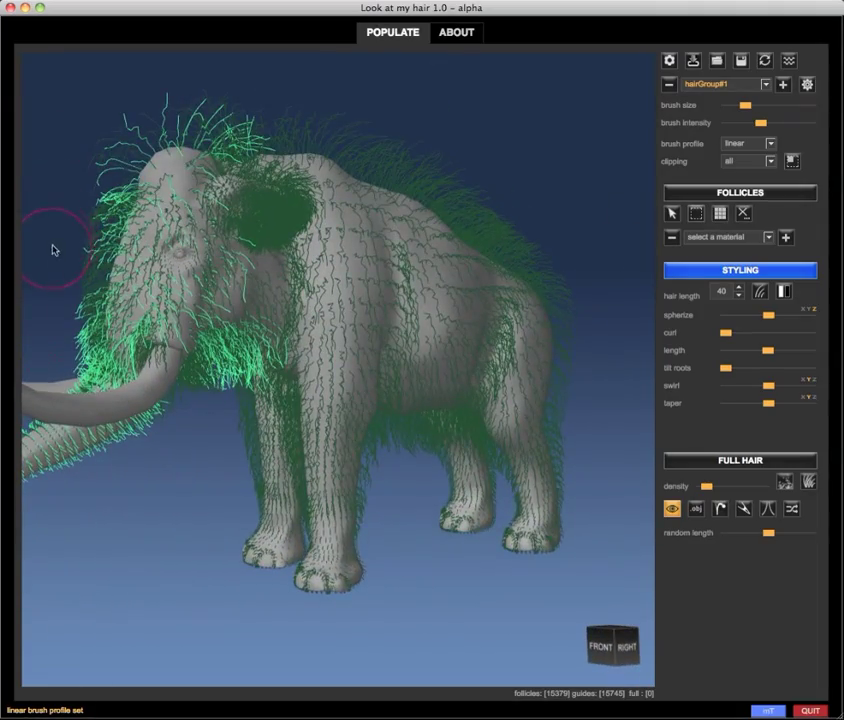
{"action": "mouse_move", "coordinate": [54, 250]}
{"action": "left_mouse_down"}
{"action": "mouse_move", "coordinate": [531, 226]}
{"action": "mouse_move", "coordinate": [313, 263]}
{"action": "left_mouse_up"}
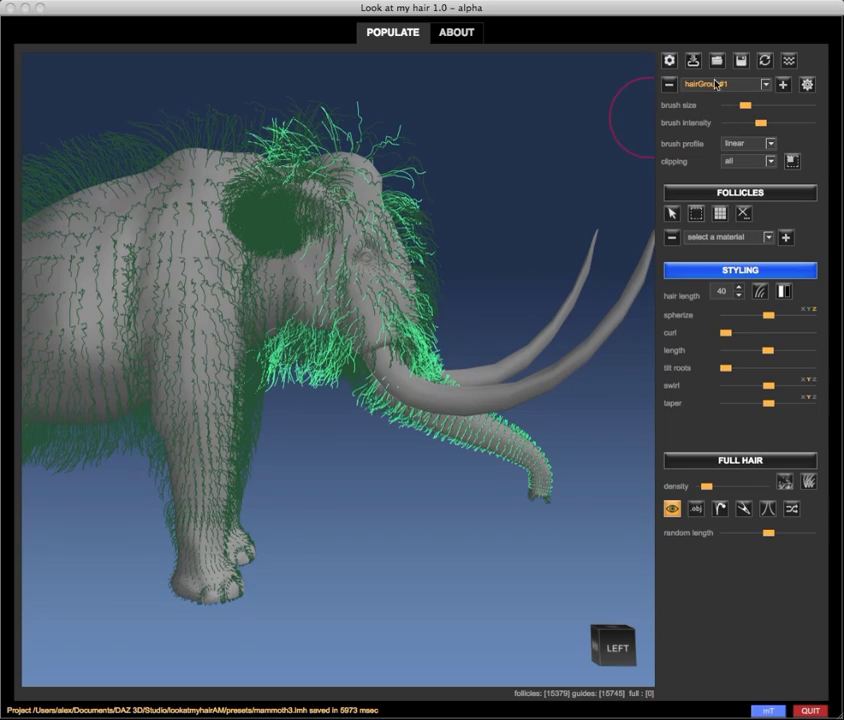
Check the guide hairs of both hair groups around the figure, make hairGroup#0 active and save the project.
{"action": "left_click", "coordinate": [715, 84]}
{"action": "left_click_drag", "start_coordinate": [501, 234], "coordinate": [440, 207]}
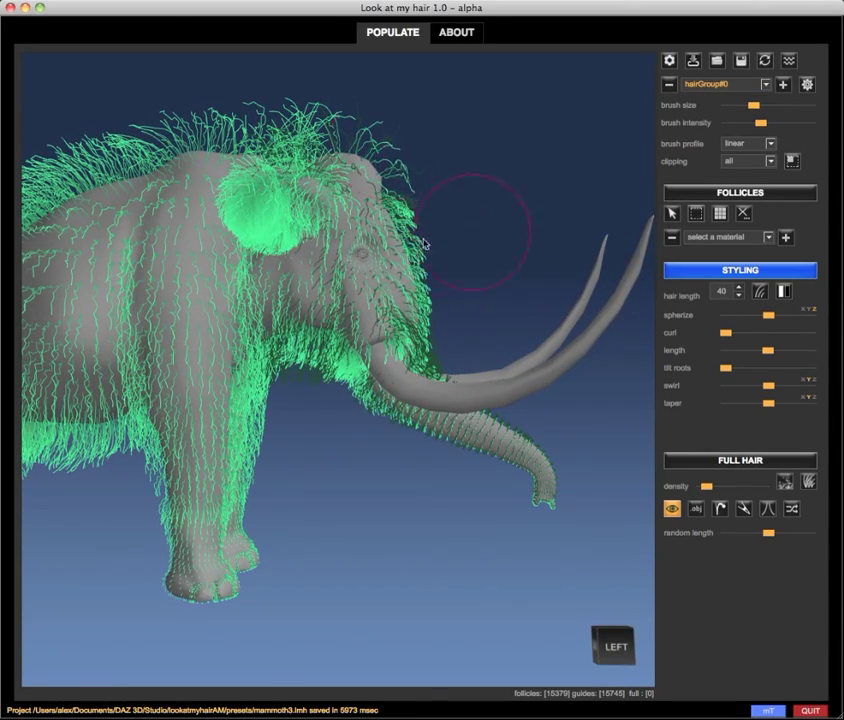
{"action": "mouse_move", "coordinate": [424, 243]}
{"action": "left_mouse_down"}
{"action": "mouse_move", "coordinate": [411, 217]}
{"action": "mouse_move", "coordinate": [66, 264]}
{"action": "mouse_move", "coordinate": [448, 235]}
{"action": "mouse_move", "coordinate": [406, 196]}
{"action": "left_mouse_up"}
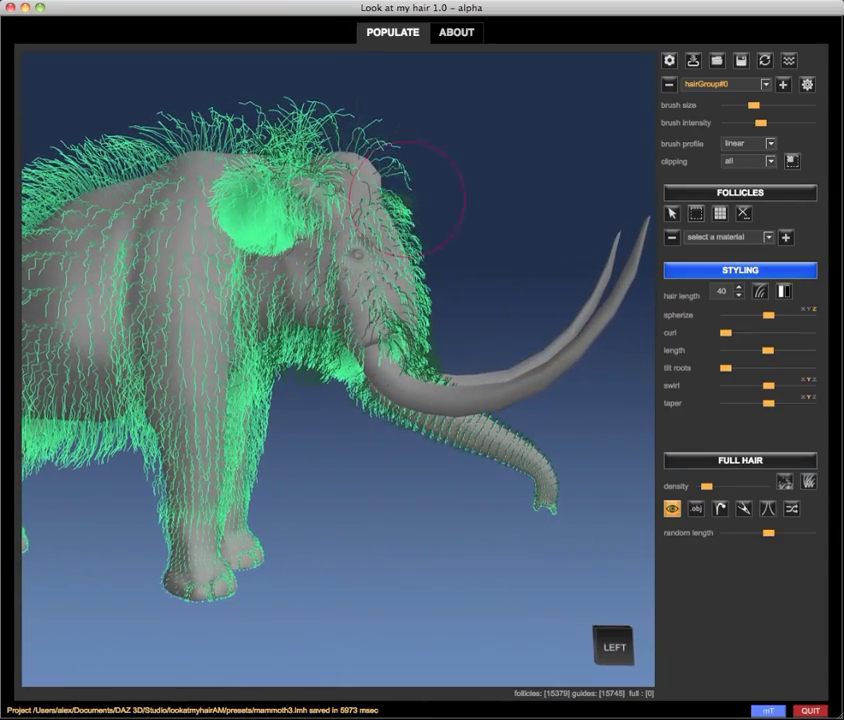
{"action": "scroll", "coordinate": [727, 85], "scroll_direction": "down", "scroll_amount": 1}
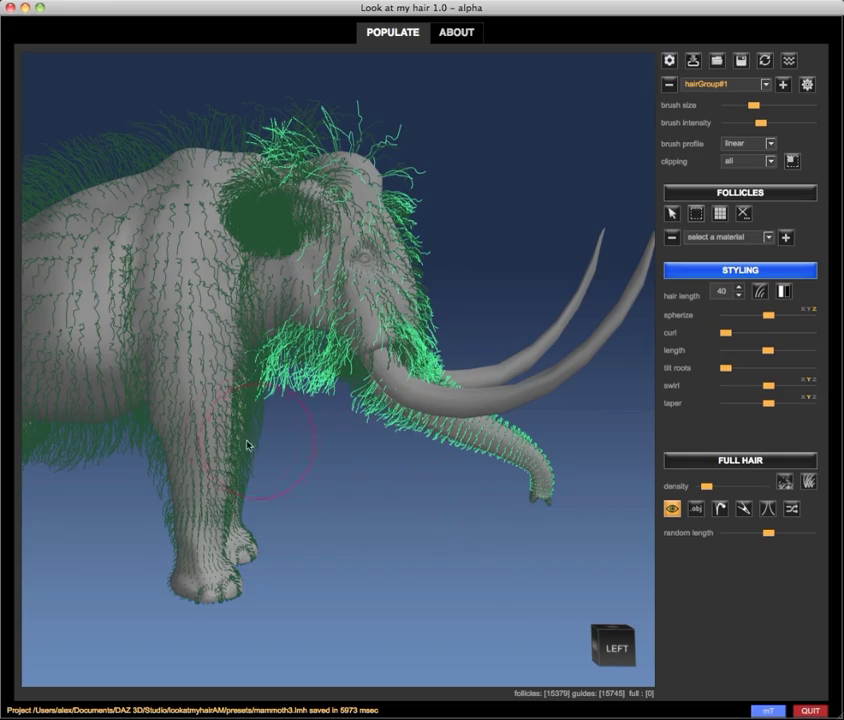
{"action": "mouse_move", "coordinate": [243, 440]}
{"action": "left_mouse_down"}
{"action": "mouse_move", "coordinate": [358, 495]}
{"action": "mouse_move", "coordinate": [303, 563]}
{"action": "mouse_move", "coordinate": [22, 605]}
{"action": "left_mouse_up"}
{"action": "mouse_move", "coordinate": [389, 490]}
{"action": "left_mouse_down"}
{"action": "mouse_move", "coordinate": [170, 690]}
{"action": "mouse_move", "coordinate": [475, 196]}
{"action": "mouse_move", "coordinate": [377, 396]}
{"action": "mouse_move", "coordinate": [452, 335]}
{"action": "mouse_move", "coordinate": [19, 358]}
{"action": "mouse_move", "coordinate": [635, 712]}
{"action": "mouse_move", "coordinate": [503, 516]}
{"action": "mouse_move", "coordinate": [668, 72]}
{"action": "left_mouse_up"}
{"action": "left_click", "coordinate": [712, 84]}
{"action": "left_click", "coordinate": [715, 93]}
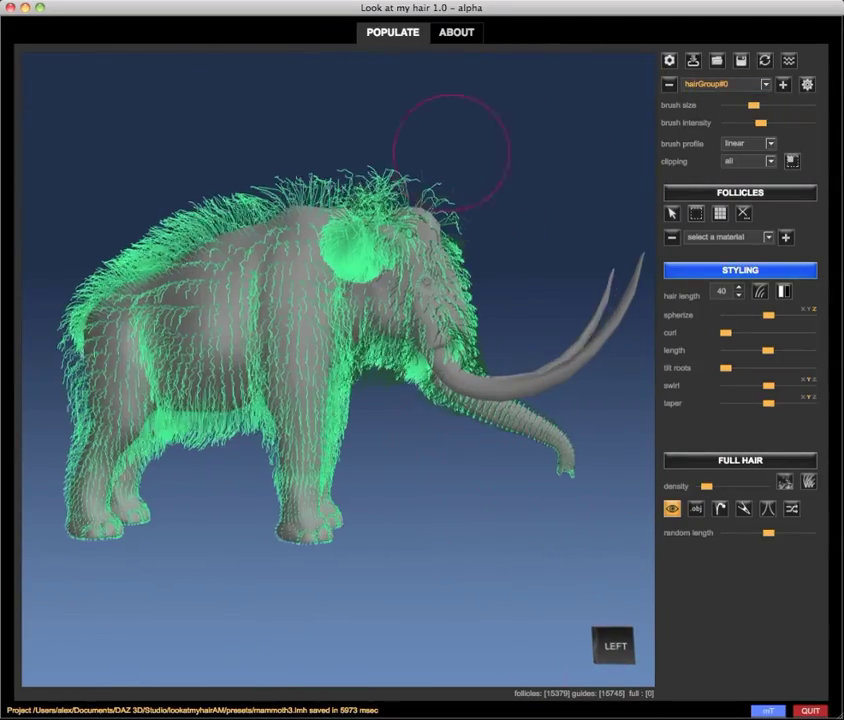
{"action": "mouse_move", "coordinate": [503, 133]}
{"action": "middle_mouse_down"}
{"action": "mouse_move", "coordinate": [434, 123]}
{"action": "mouse_move", "coordinate": [510, 187]}
{"action": "middle_mouse_up"}
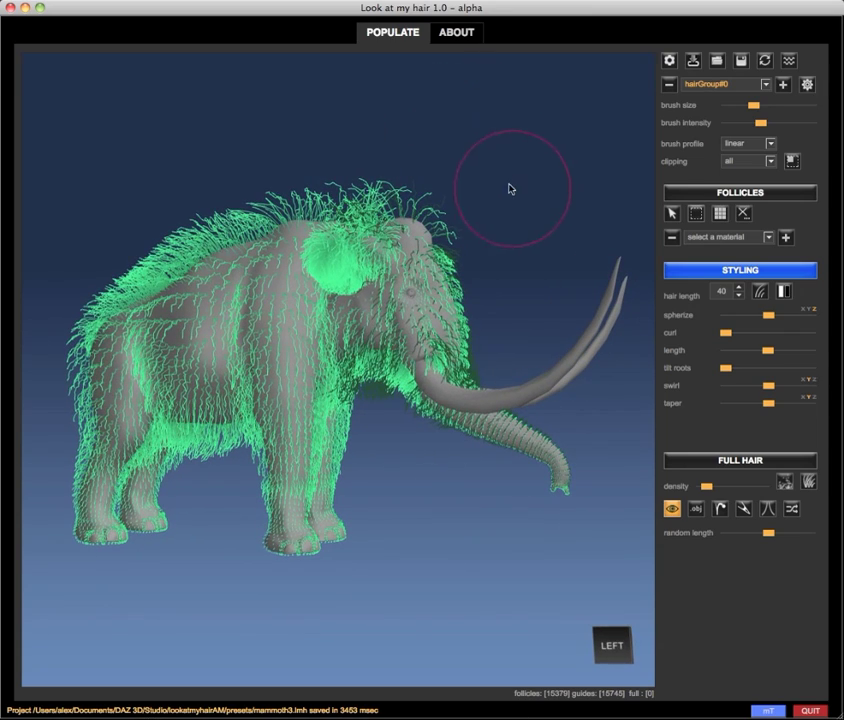
{"action": "scroll", "coordinate": [510, 185], "scroll_direction": "down", "scroll_amount": 3}
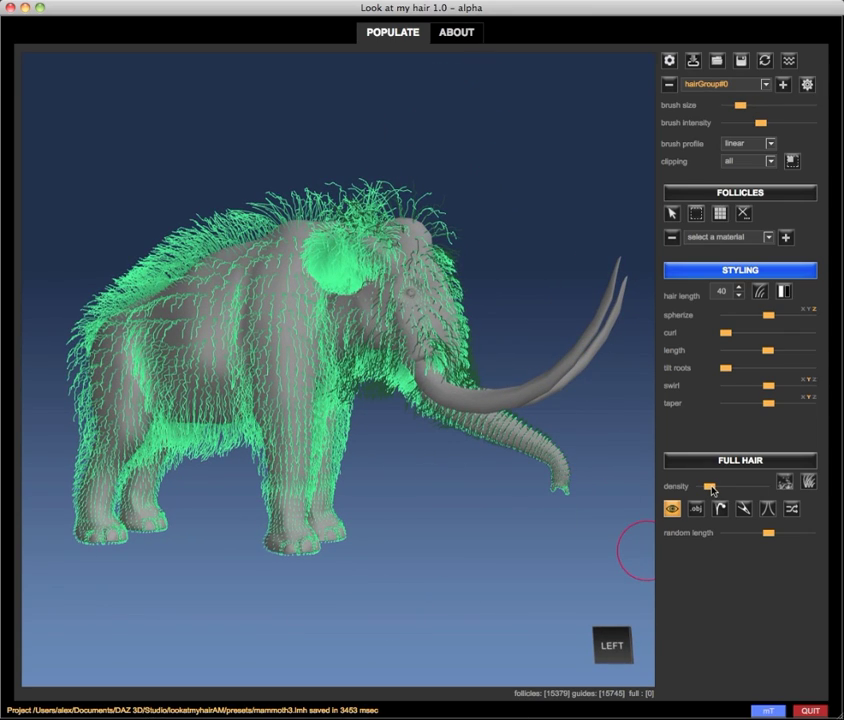
Raise the full hair density slightly, generate full hair for hairGroup#0 and randomize its roots.
{"action": "left_click", "coordinate": [786, 484]}
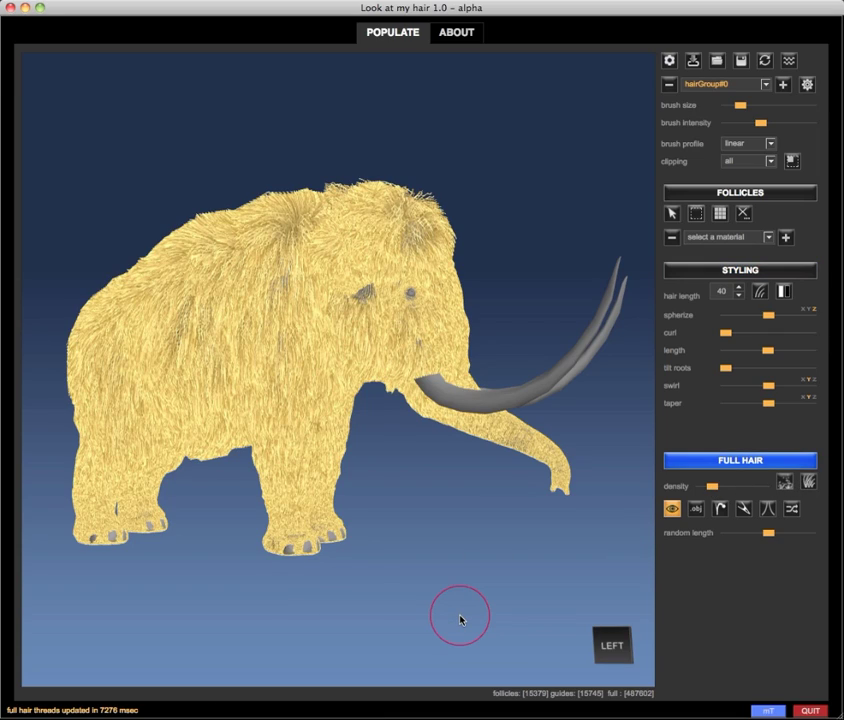
{"action": "left_click", "coordinate": [790, 510]}
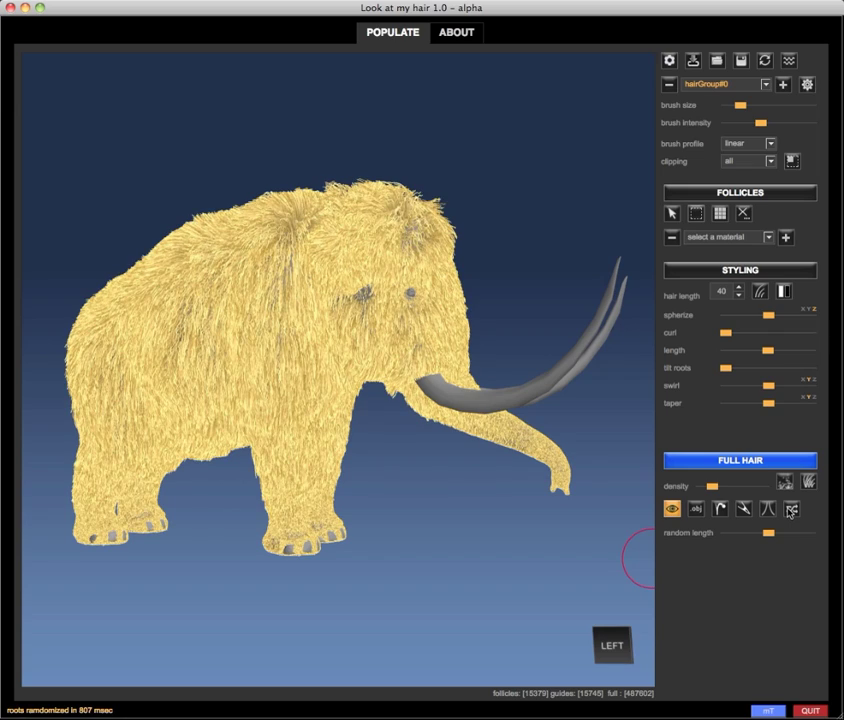
{"action": "left_click", "coordinate": [790, 510]}
{"action": "left_click_drag", "start_coordinate": [514, 151], "coordinate": [531, 156]}
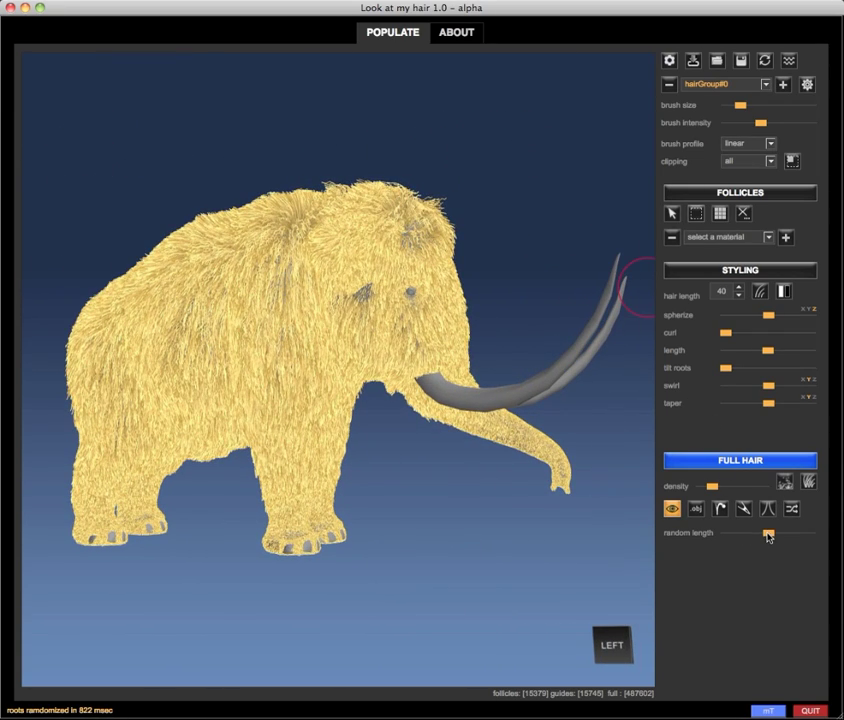
Randomize the full hair length of hairGroup#0.
{"action": "left_click_drag", "start_coordinate": [779, 535], "coordinate": [744, 531]}
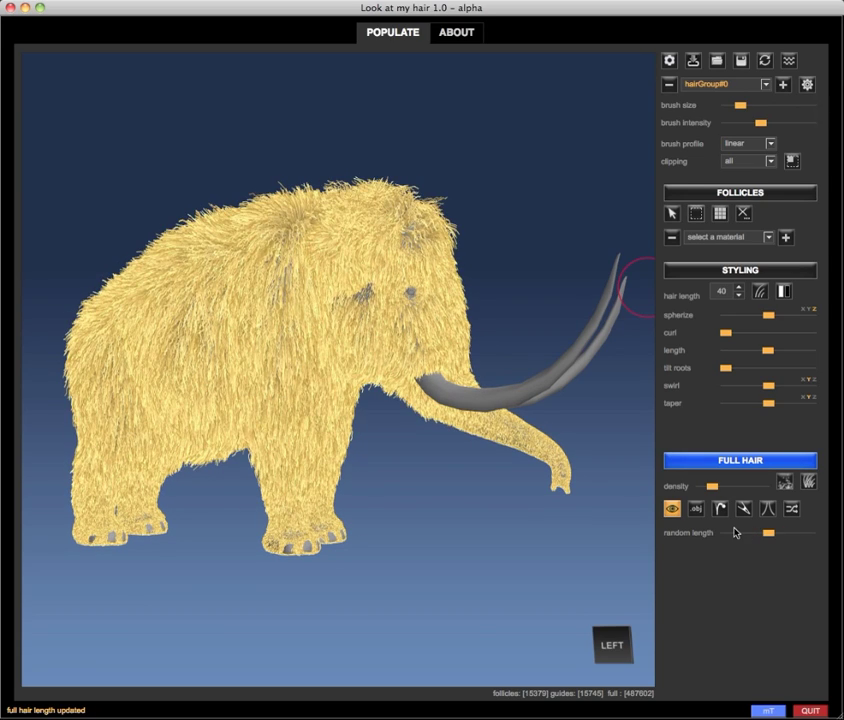
{"action": "mouse_move", "coordinate": [220, 134]}
{"action": "left_mouse_down"}
{"action": "mouse_move", "coordinate": [349, 141]}
{"action": "mouse_move", "coordinate": [236, 134]}
{"action": "left_mouse_up"}
{"action": "mouse_move", "coordinate": [773, 538]}
{"action": "left_mouse_down"}
{"action": "mouse_move", "coordinate": [746, 535]}
{"action": "mouse_move", "coordinate": [770, 537]}
{"action": "left_mouse_up"}
{"action": "left_click_drag", "start_coordinate": [536, 180], "coordinate": [643, 211]}
Set hairGroup#0's root thickness to 350 in the hair group setup and apply it.
{"action": "left_click", "coordinate": [807, 84]}
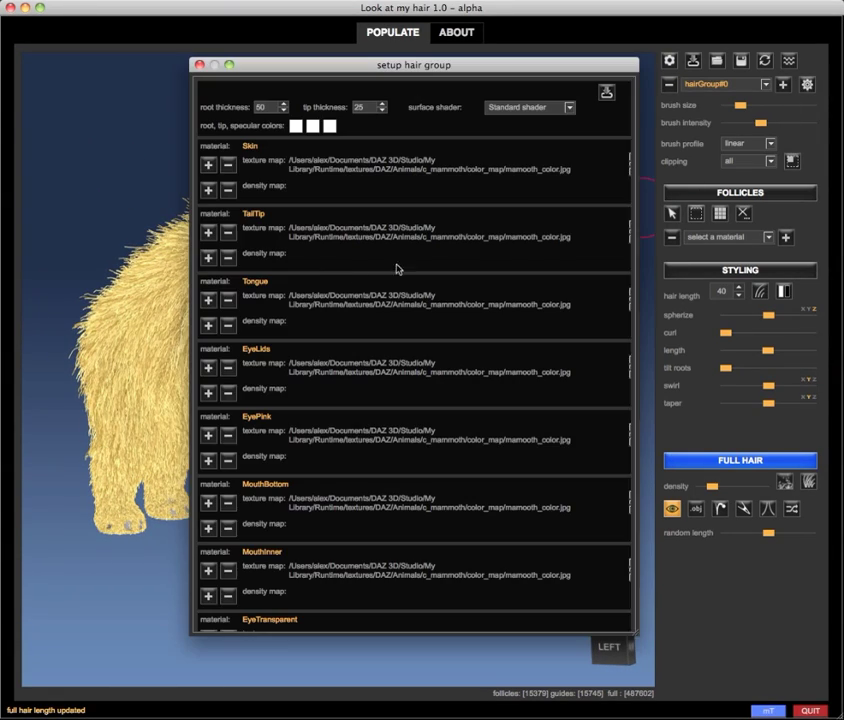
{"action": "type", "text": "350"}
{"action": "left_click", "coordinate": [354, 108]}
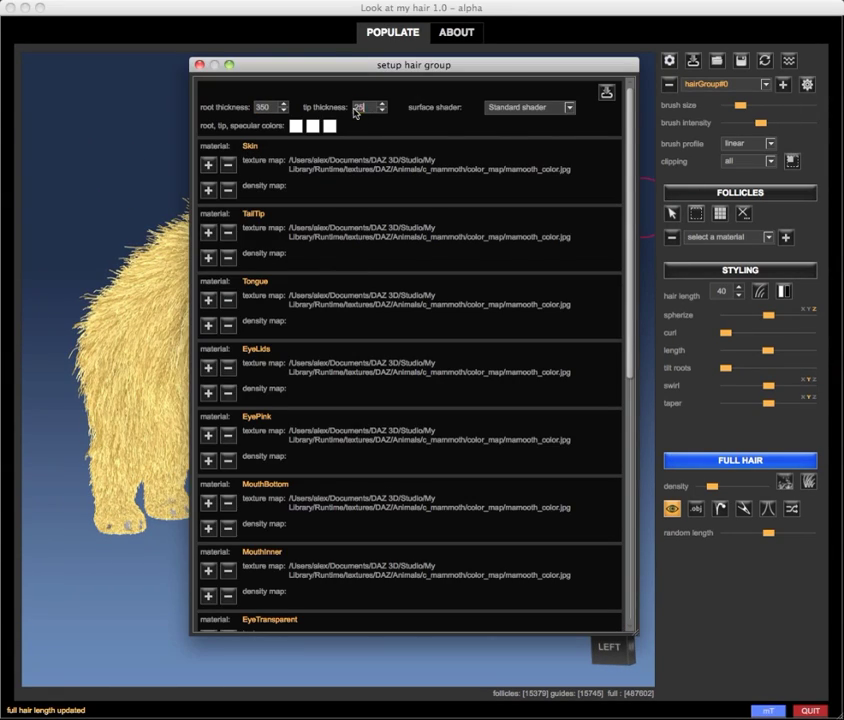
{"action": "left_click", "coordinate": [606, 92]}
Make hairGroup#1 active, generate its full hair, and randomize its roots and hair length.
{"action": "left_click", "coordinate": [726, 86]}
{"action": "left_click", "coordinate": [727, 107]}
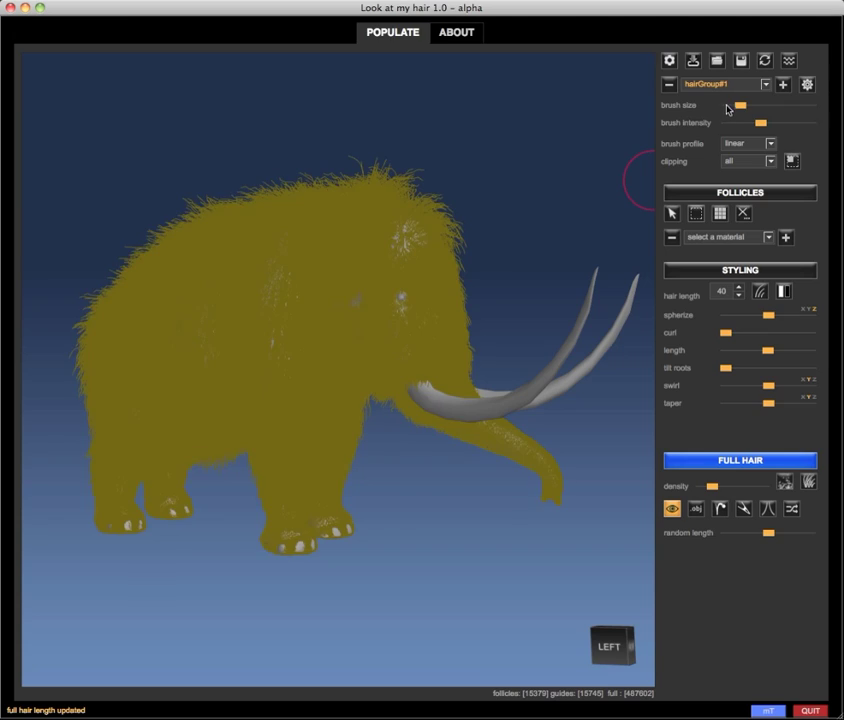
{"action": "left_click", "coordinate": [809, 485]}
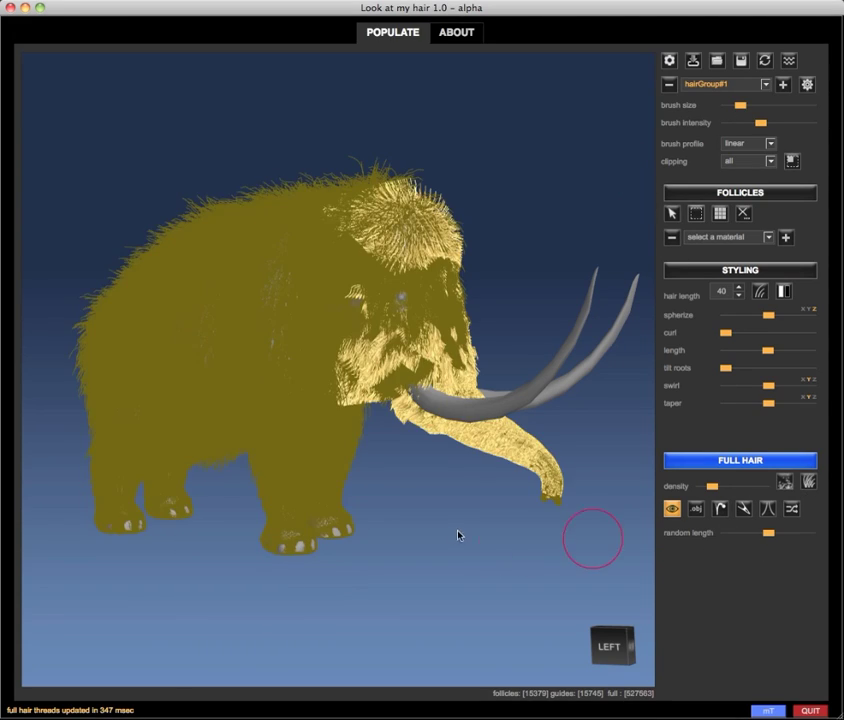
{"action": "left_click_drag", "start_coordinate": [458, 535], "coordinate": [485, 554]}
{"action": "left_click", "coordinate": [791, 509]}
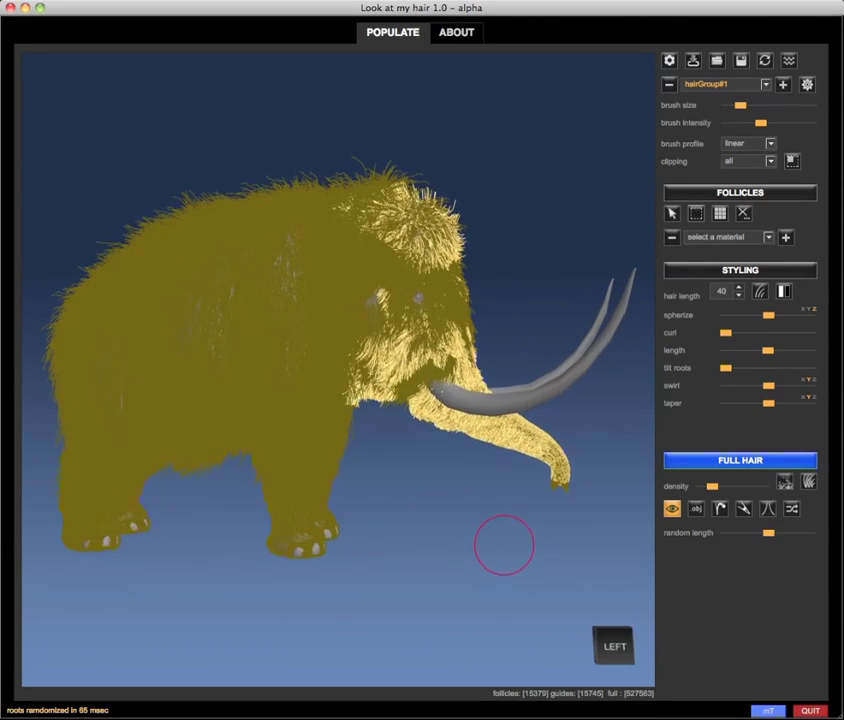
{"action": "left_click", "coordinate": [784, 533]}
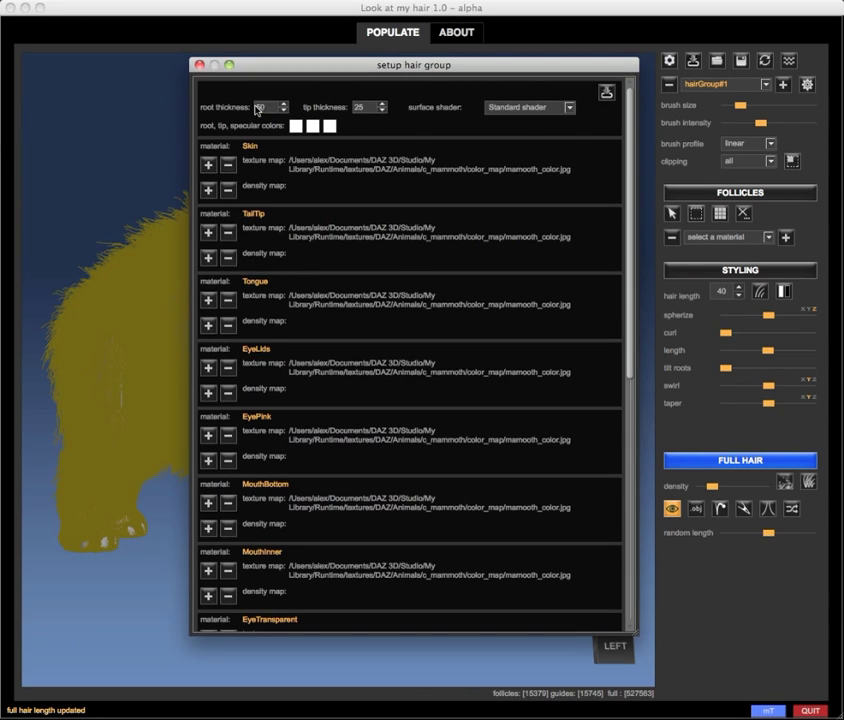
Set hairGroup#1's root thickness to 150, apply it and switch back to hairGroup#0.
{"action": "double_click", "coordinate": [258, 107]}
{"action": "type", "text": "150"}
{"action": "left_click", "coordinate": [606, 93]}
{"action": "middle_click_drag", "start_coordinate": [640, 236], "coordinate": [540, 515]}
{"action": "left_click", "coordinate": [730, 84]}
{"action": "left_click", "coordinate": [720, 97]}
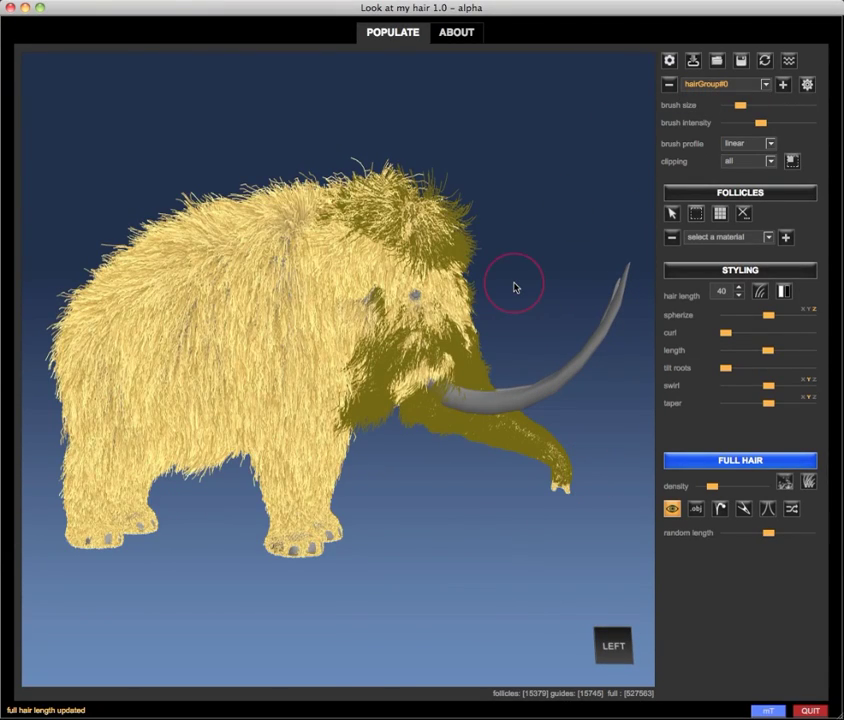